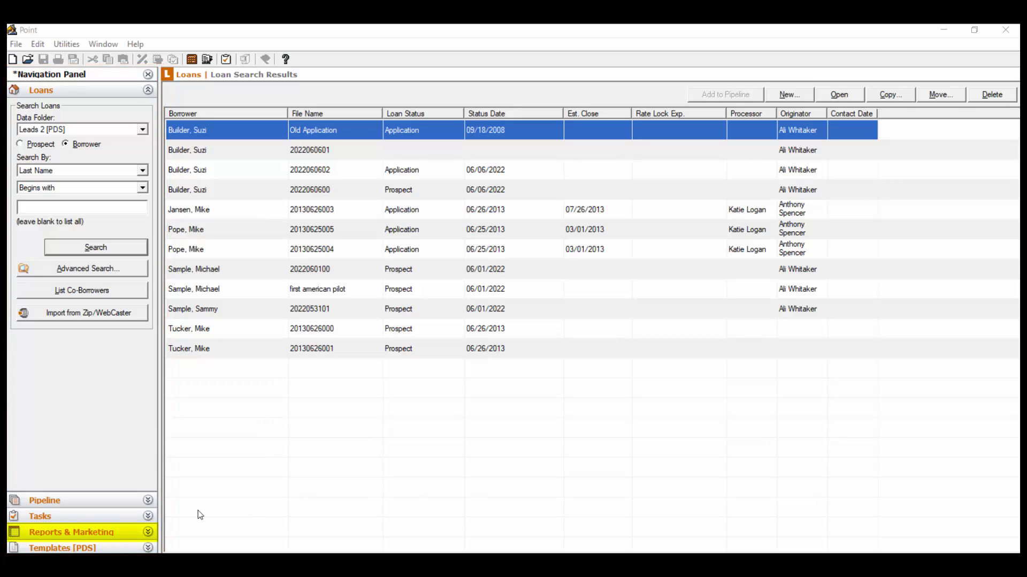
Open Reports & Marketing and select the Leads 2, Processing and Processing Correspondent data folders
{"action": "left_click", "coordinate": [149, 533]}
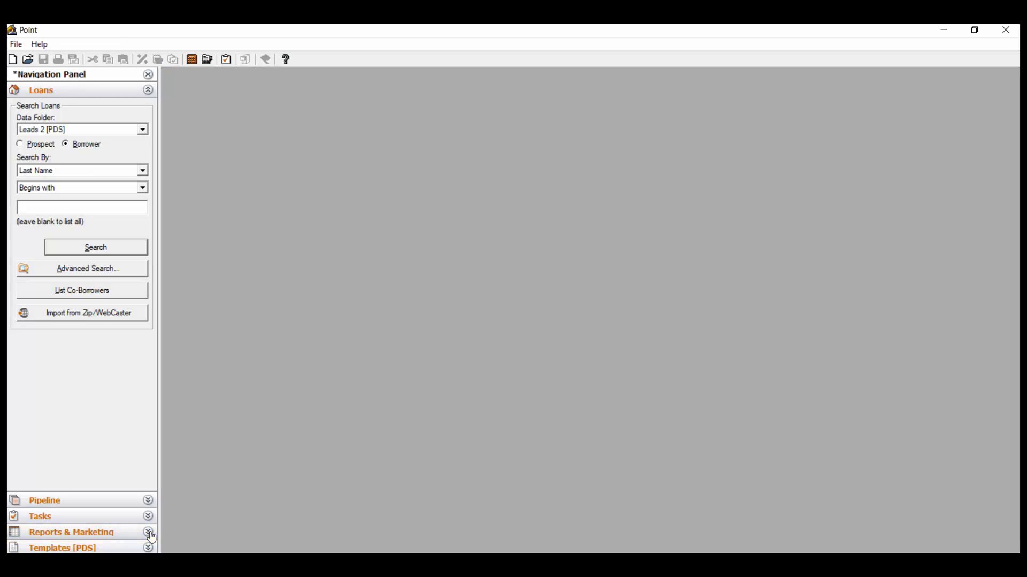
{"action": "left_click", "coordinate": [150, 532]}
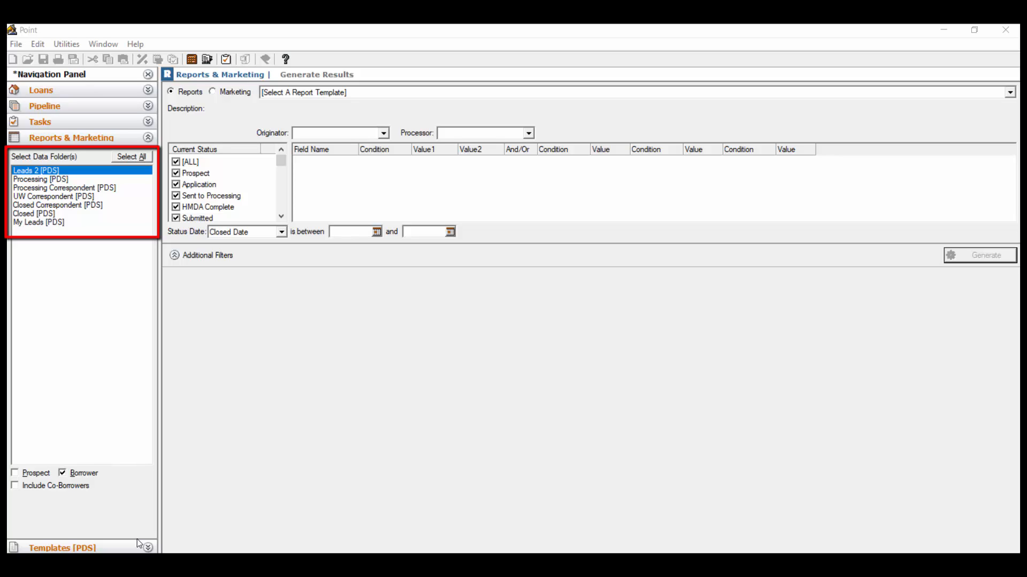
{"action": "left_click", "coordinate": [74, 180], "text": "ctrl"}
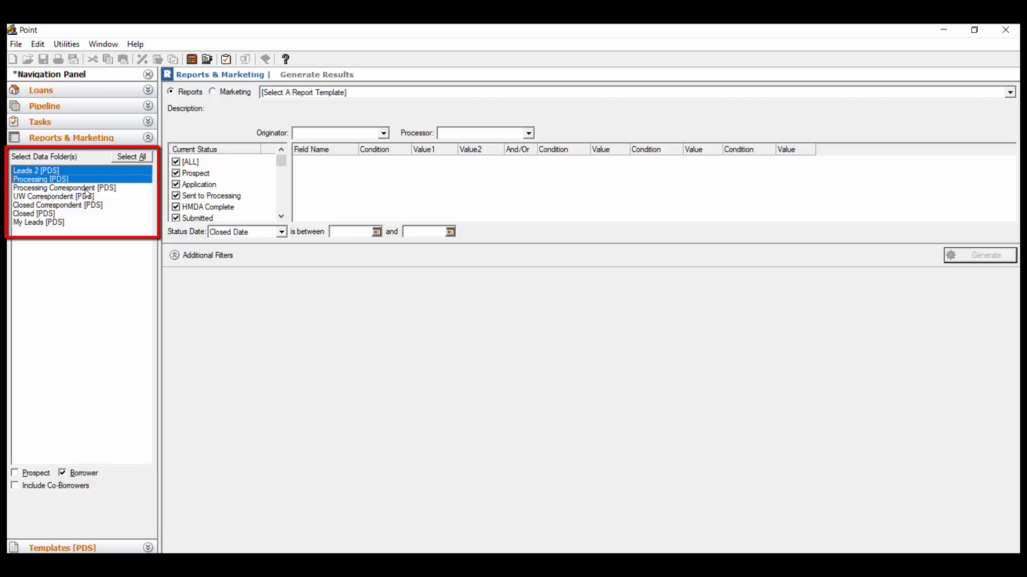
{"action": "left_click", "coordinate": [85, 189], "text": "ctrl"}
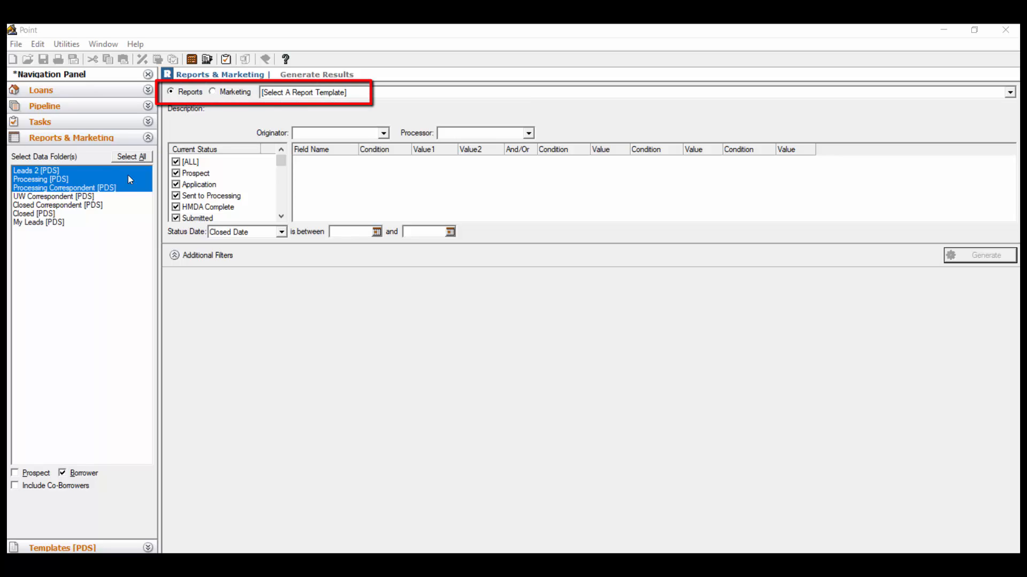
Choose the Calyx Report - Address Labels Report as the report template
{"action": "left_click", "coordinate": [383, 93]}
{"action": "scroll", "coordinate": [441, 251], "scroll_direction": "down", "scroll_amount": 3}
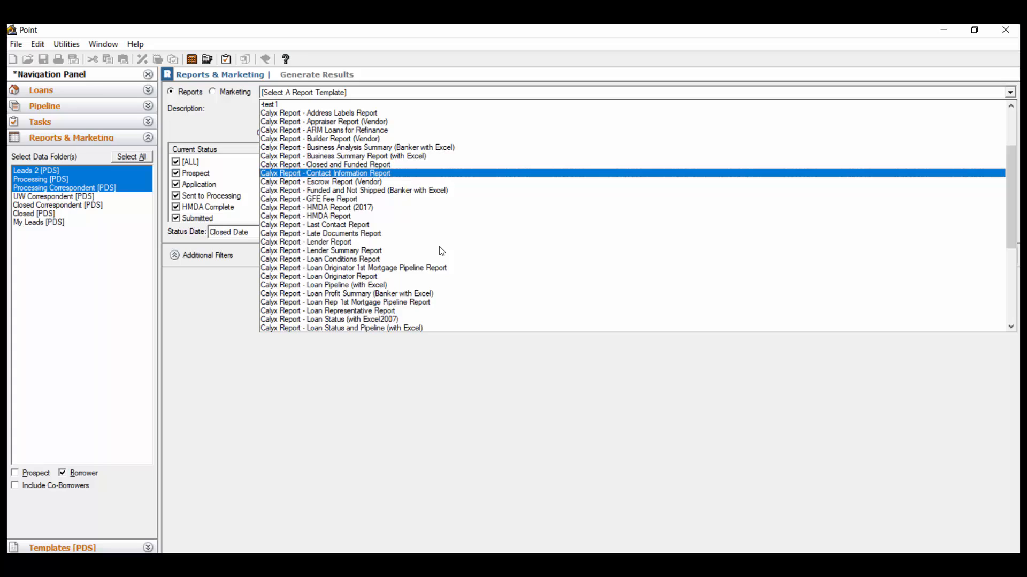
{"action": "left_click", "coordinate": [404, 114]}
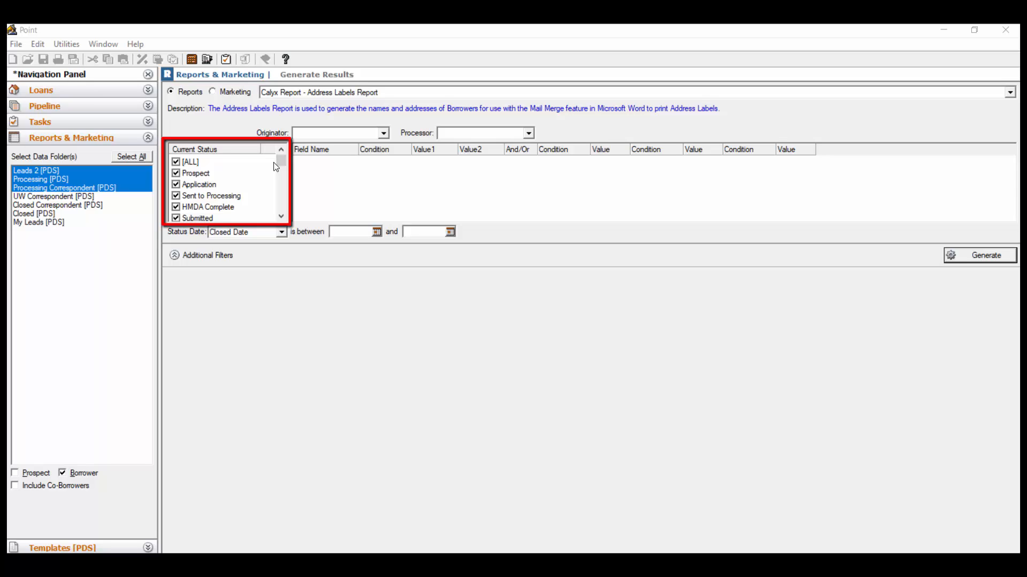
Restrict the current-status filter to Application only, and reselect all statuses
{"action": "left_click", "coordinate": [176, 161]}
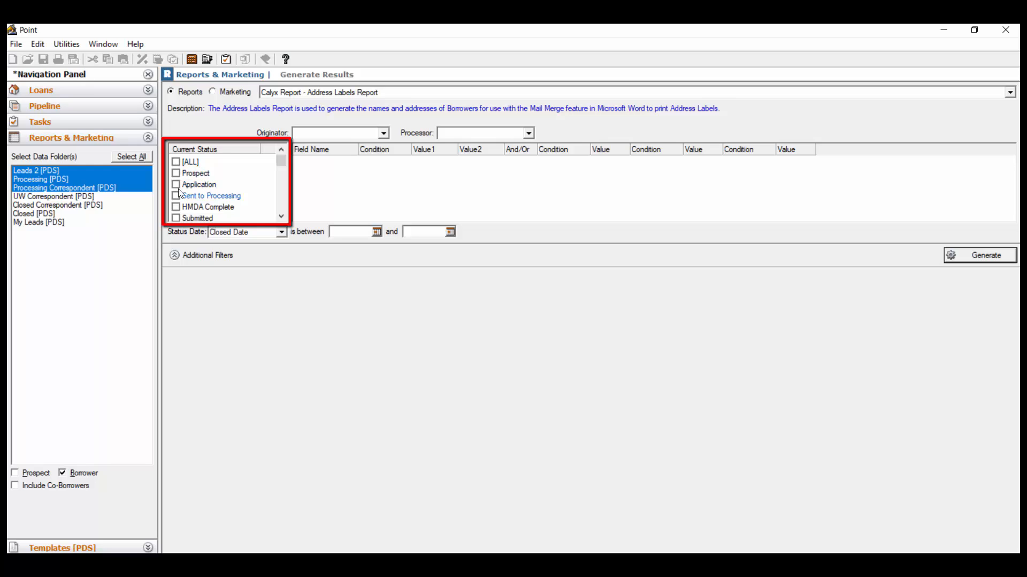
{"action": "left_click", "coordinate": [176, 185]}
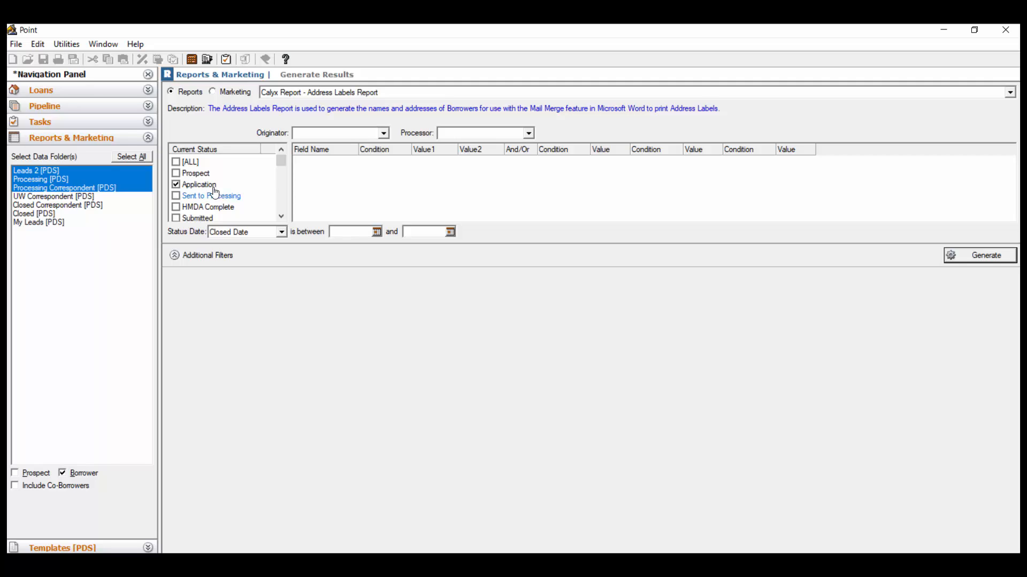
{"action": "left_click", "coordinate": [176, 163]}
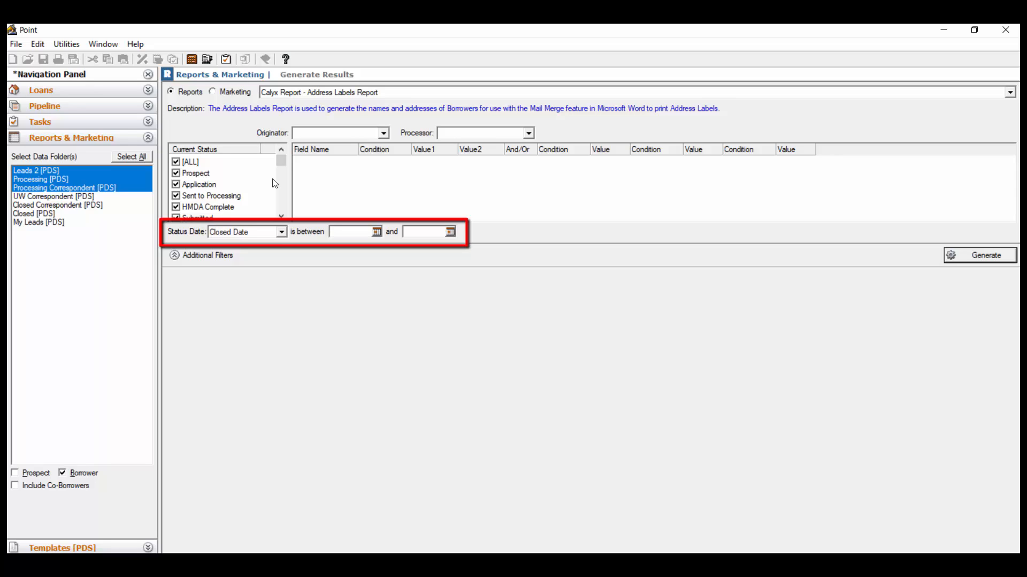
Set the status date filter to Application Date and generate the Address Labels Report
{"action": "left_click", "coordinate": [282, 232]}
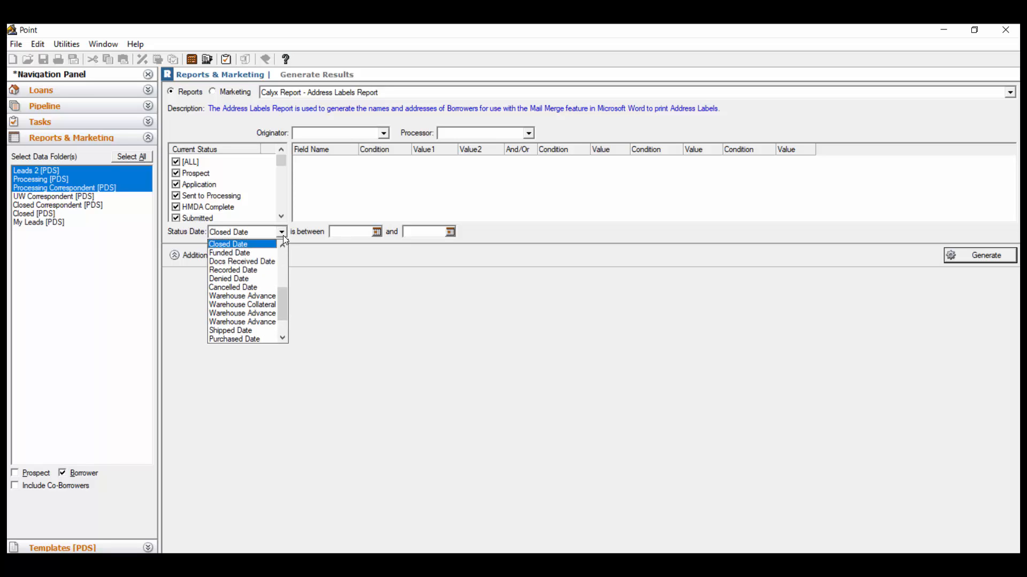
{"action": "left_click_drag", "start_coordinate": [285, 297], "coordinate": [286, 256]}
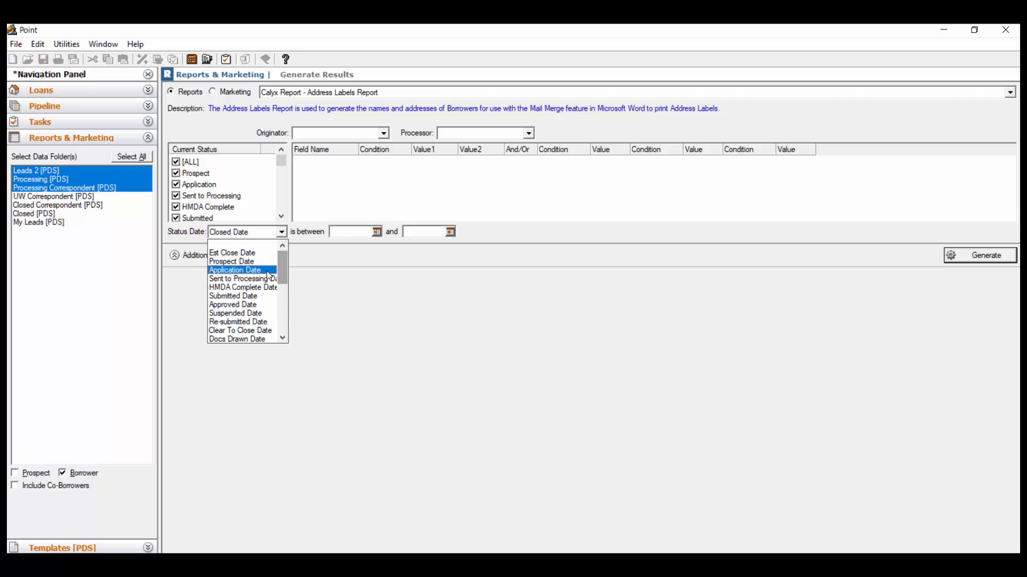
{"action": "left_click", "coordinate": [269, 275]}
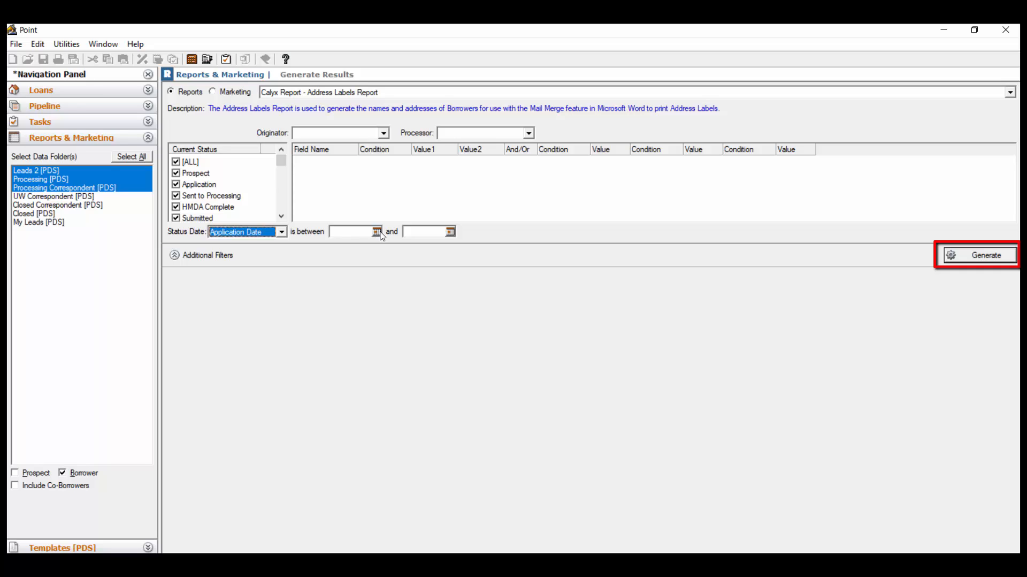
{"action": "left_click", "coordinate": [992, 256]}
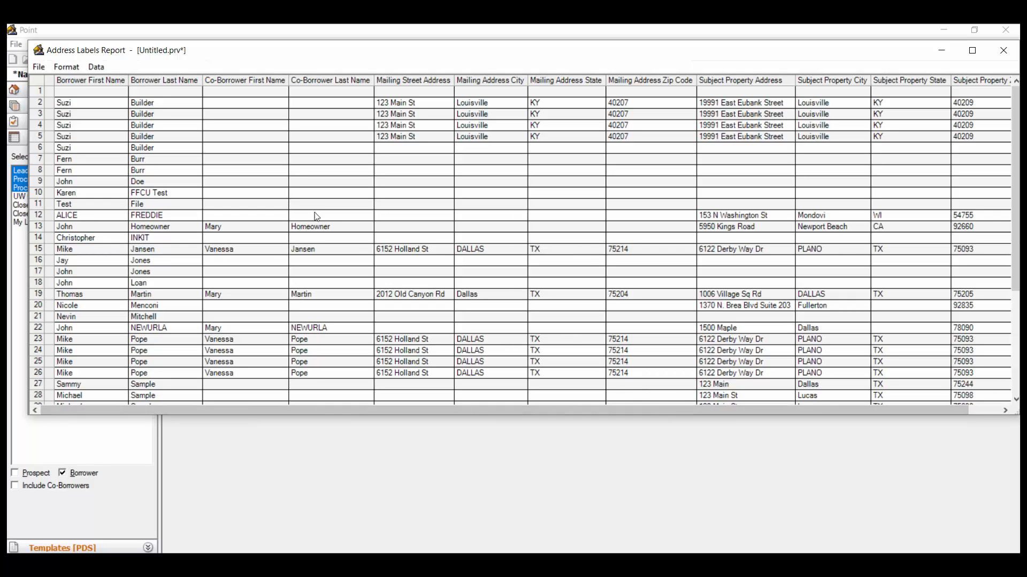
Export the generated Address Labels Report to Excel and close the report without saving it
{"action": "left_click", "coordinate": [39, 68]}
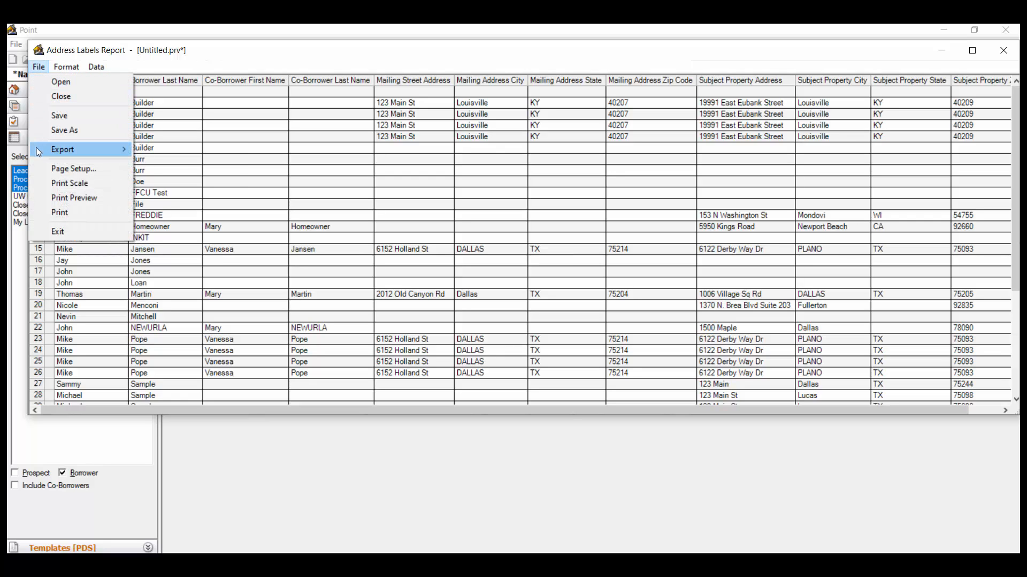
{"action": "mouse_move", "coordinate": [45, 151]}
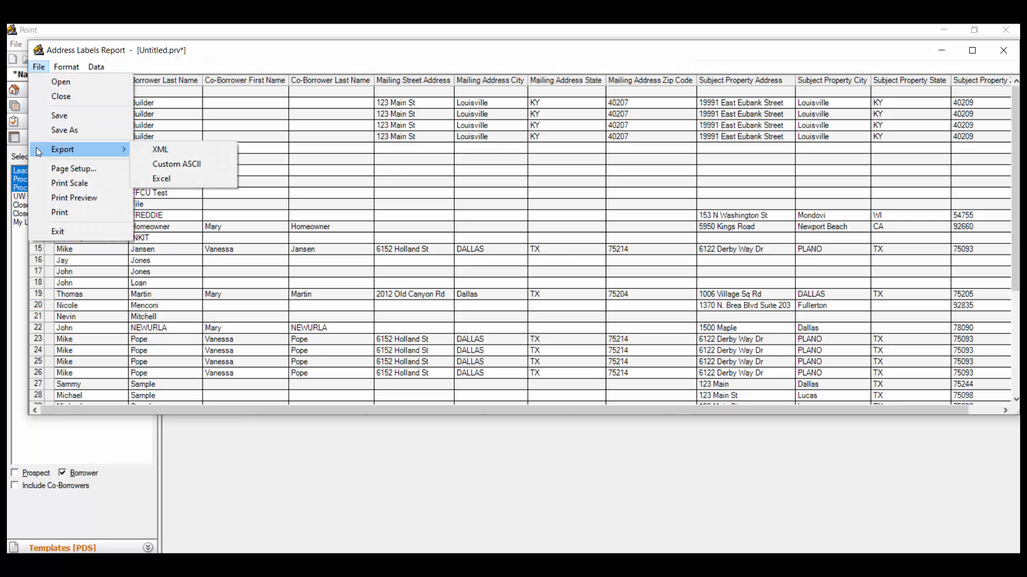
{"action": "left_click", "coordinate": [225, 181]}
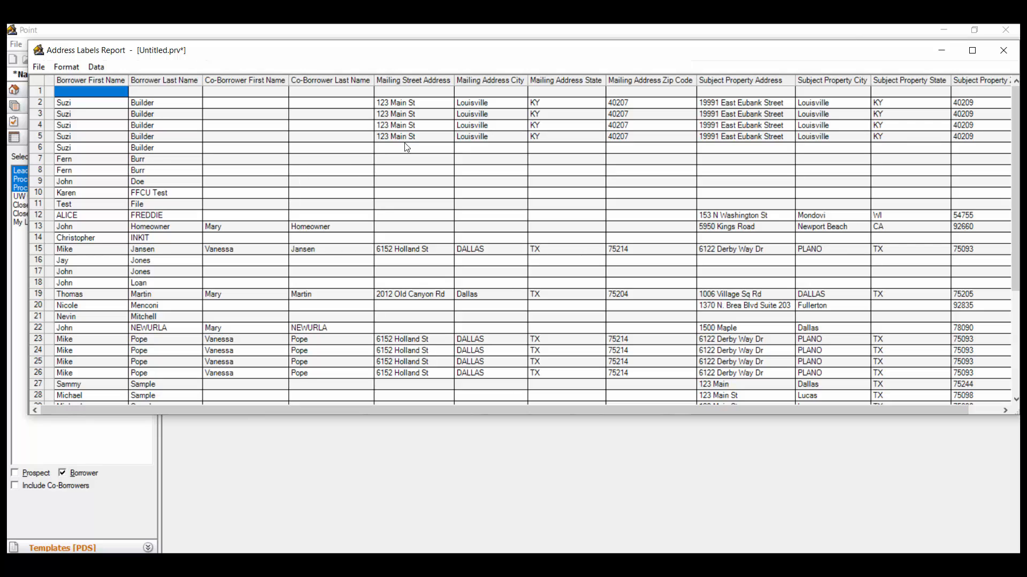
{"action": "left_click", "coordinate": [1003, 54]}
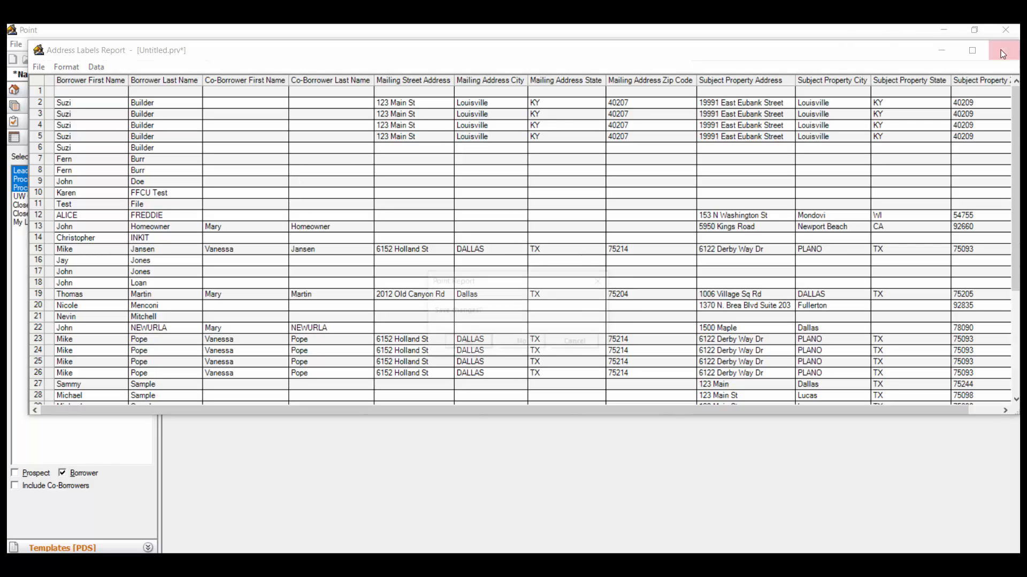
{"action": "left_click", "coordinate": [529, 341]}
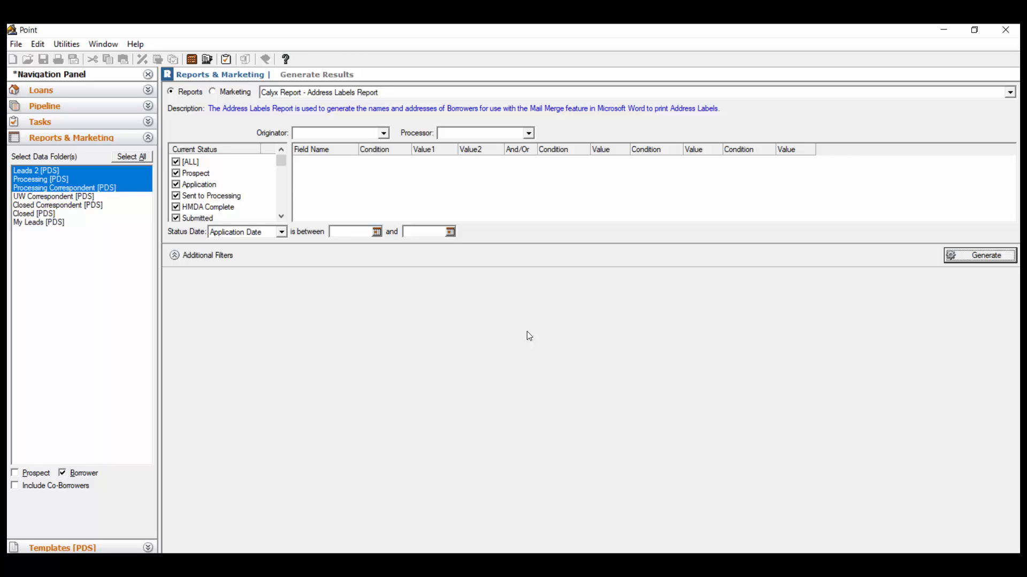
{"action": "left_click", "coordinate": [467, 97]}
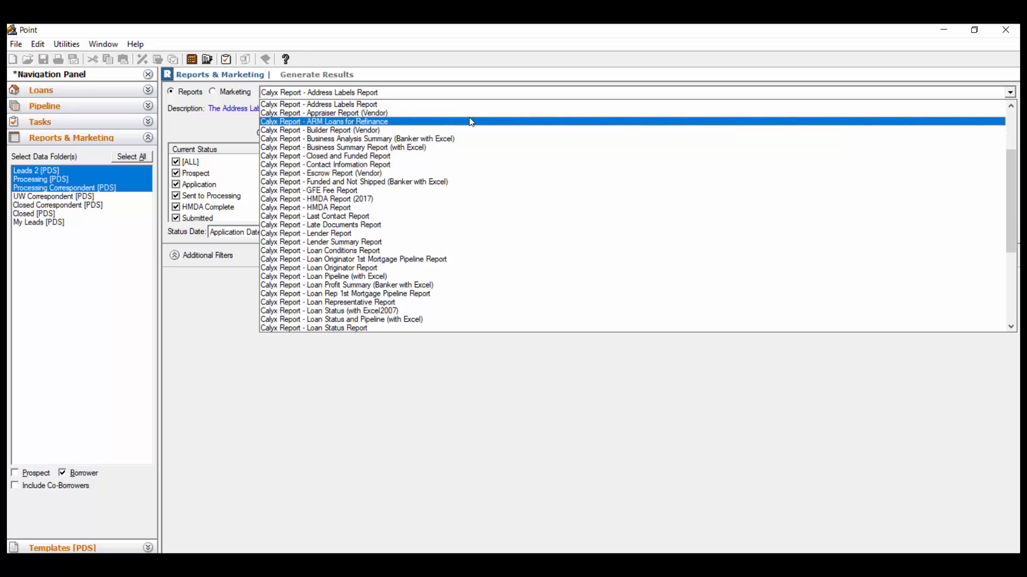
{"action": "left_click", "coordinate": [232, 318]}
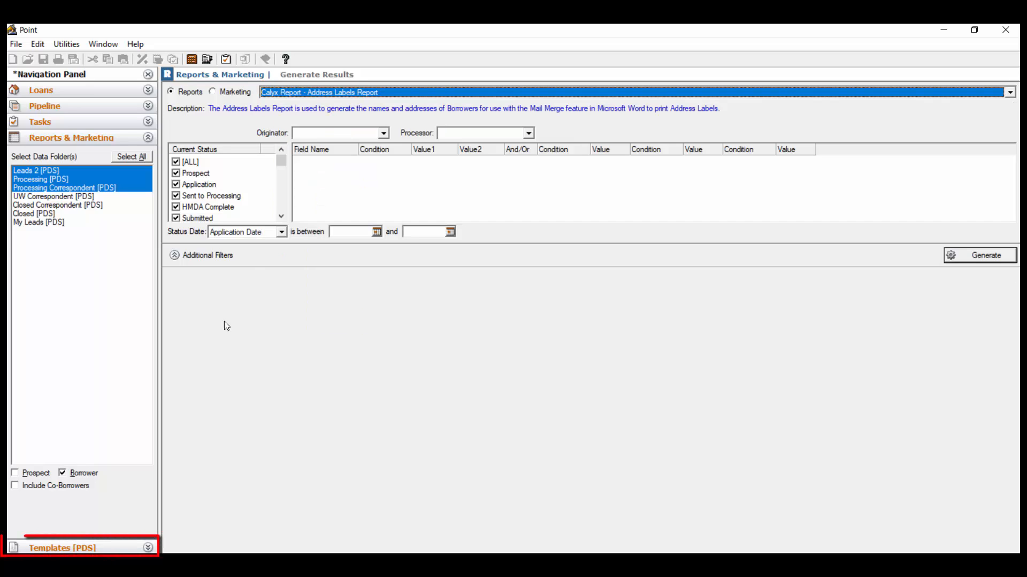
Create a new Report & Marketing template with the title "-Closed Report"
{"action": "left_click", "coordinate": [121, 545]}
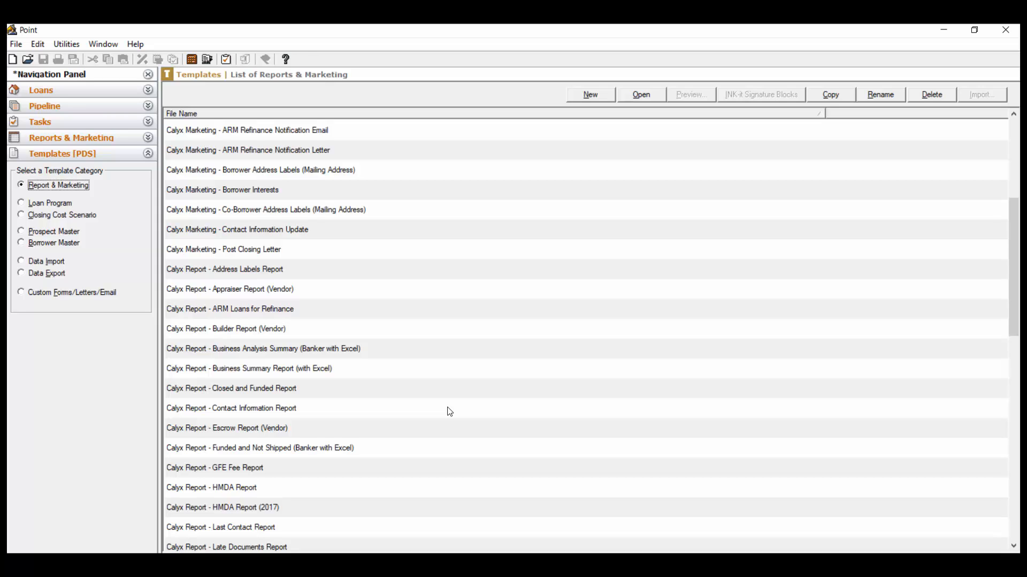
{"action": "left_click", "coordinate": [345, 191]}
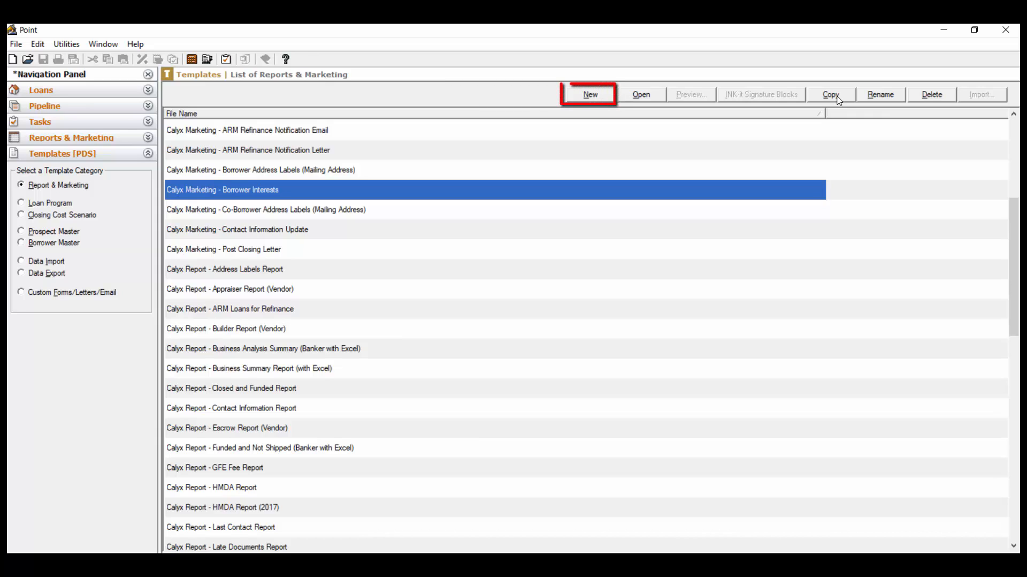
{"action": "left_click", "coordinate": [599, 94]}
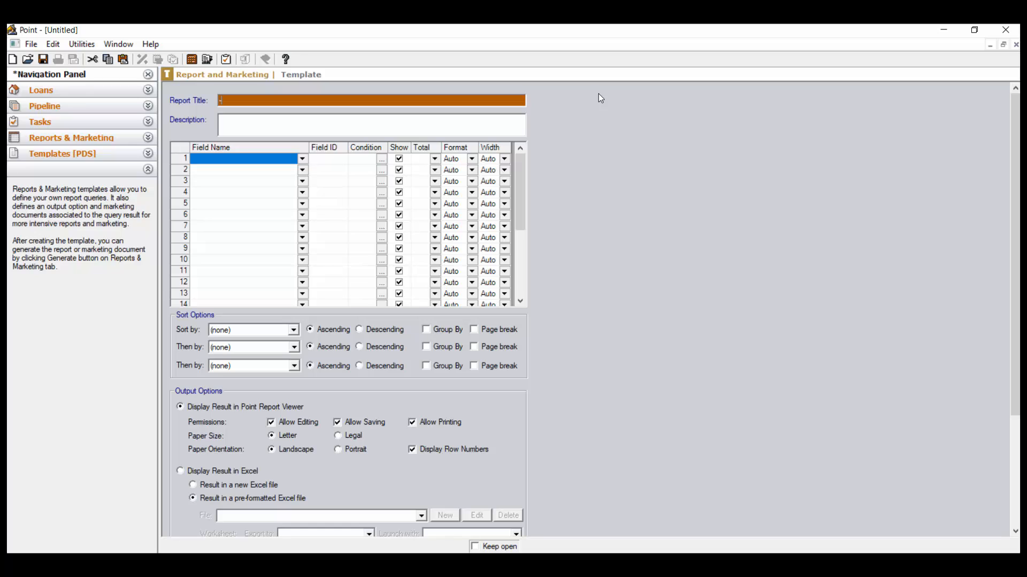
{"action": "type", "text": "Closed Report"}
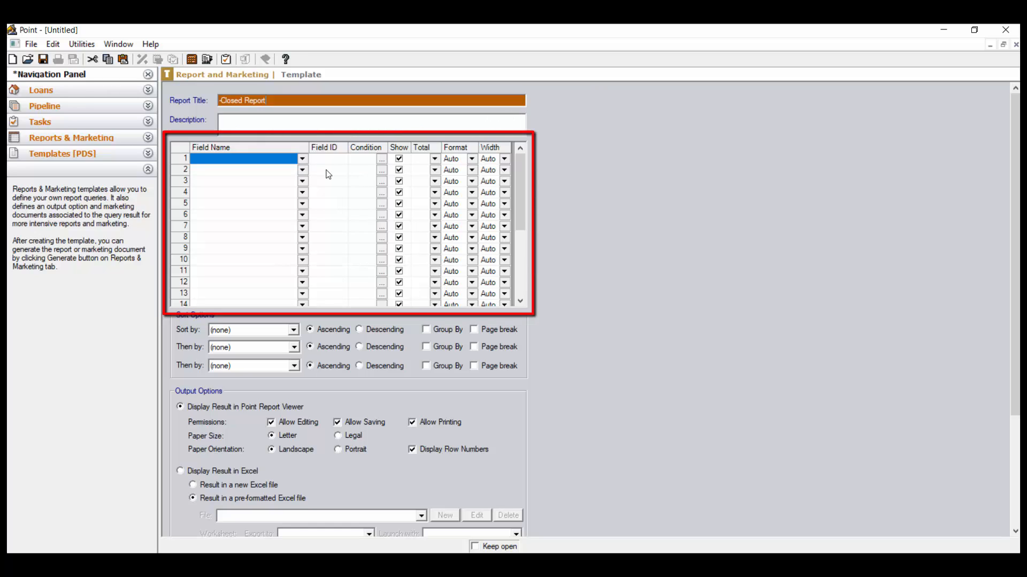
Add Filename and Loan Originator as the first two fields of the report template
{"action": "left_click", "coordinate": [303, 160]}
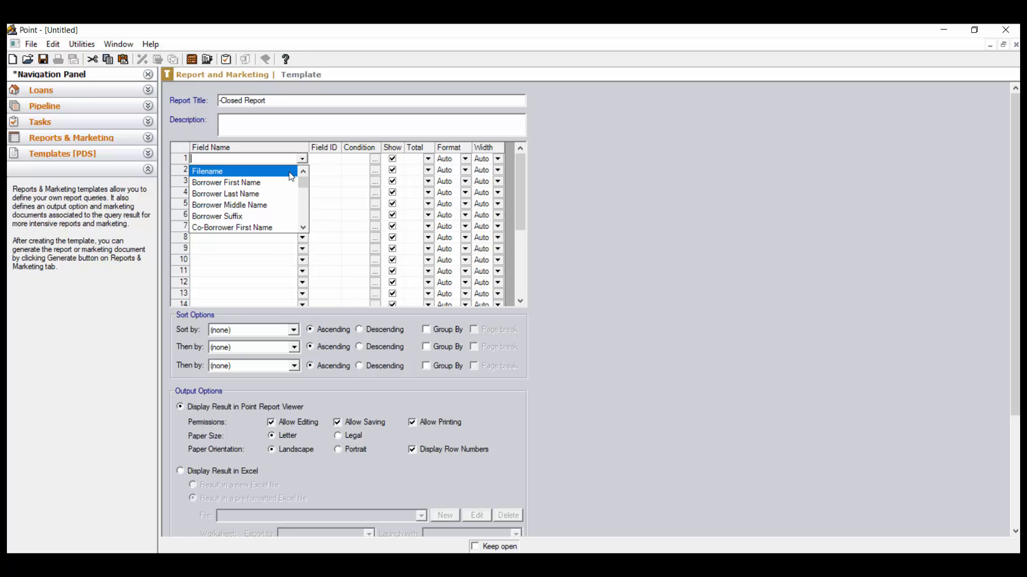
{"action": "left_click", "coordinate": [291, 176]}
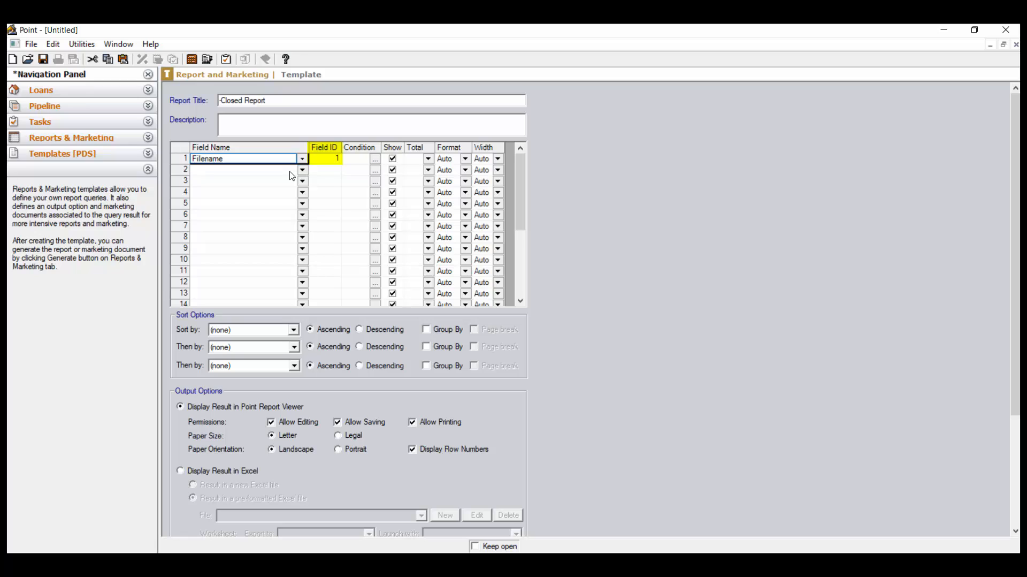
{"action": "left_click", "coordinate": [289, 171]}
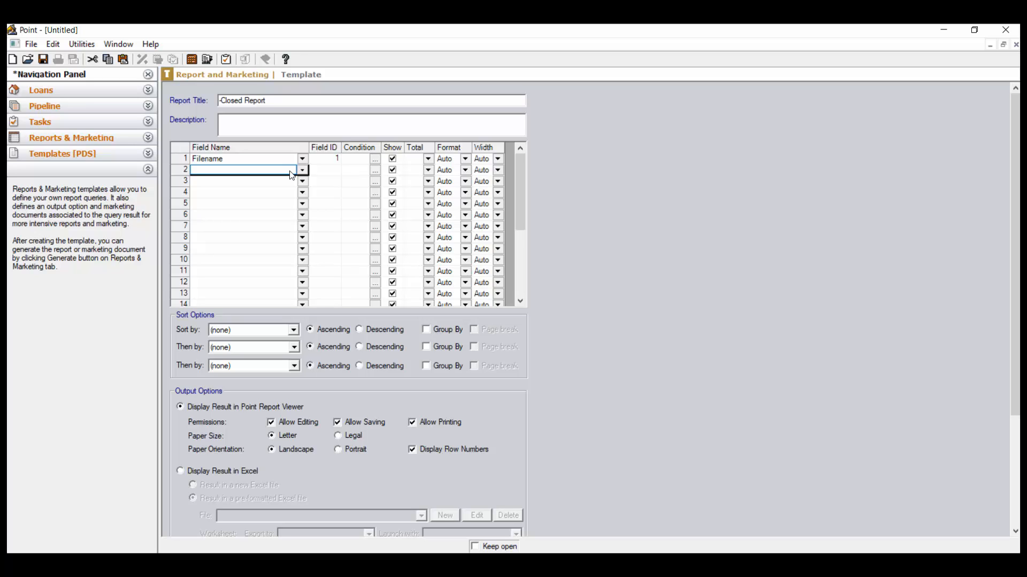
{"action": "type", "text": "Loan Originator"}
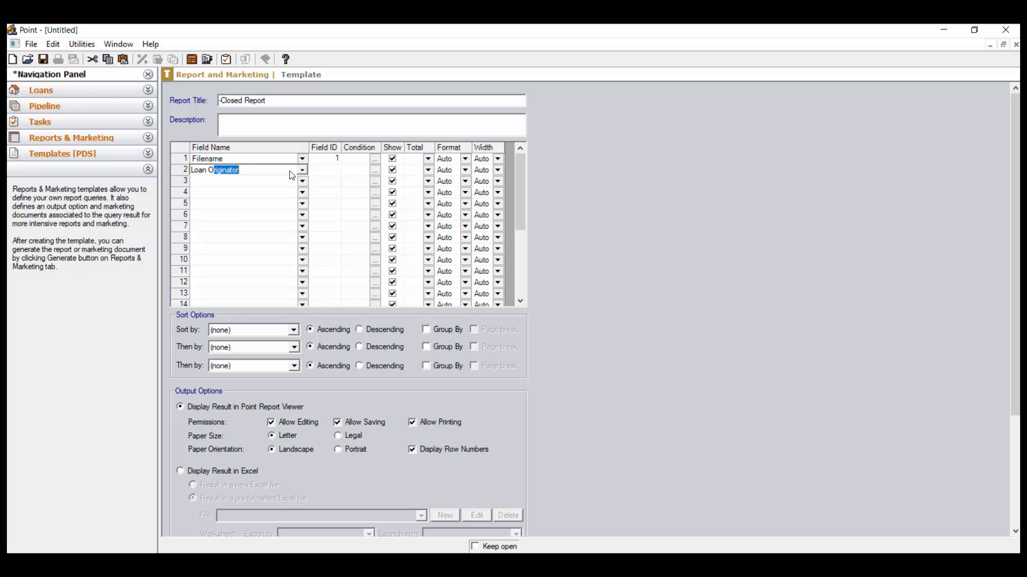
{"action": "key", "text": "Tab"}
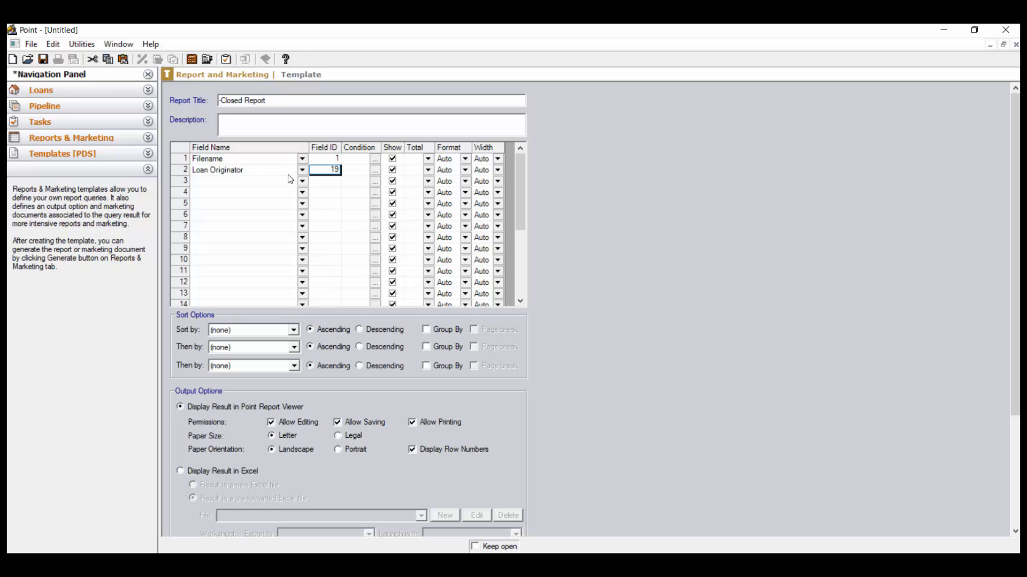
Add Loan Processor and Loan Amount as the third and fourth fields of the report template
{"action": "left_click", "coordinate": [262, 183]}
{"action": "type", "text": "Loan "}
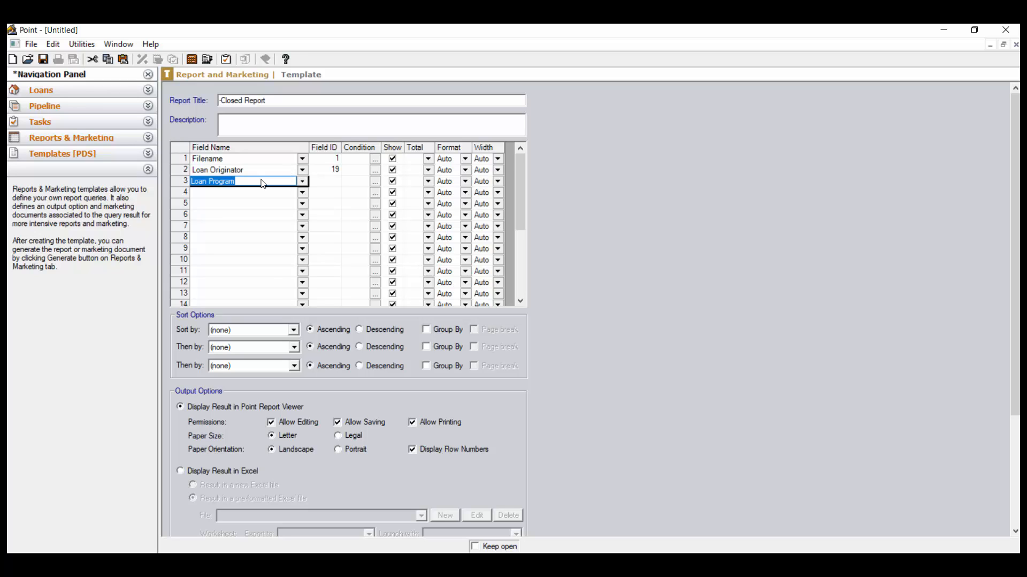
{"action": "type", "text": "Processo"}
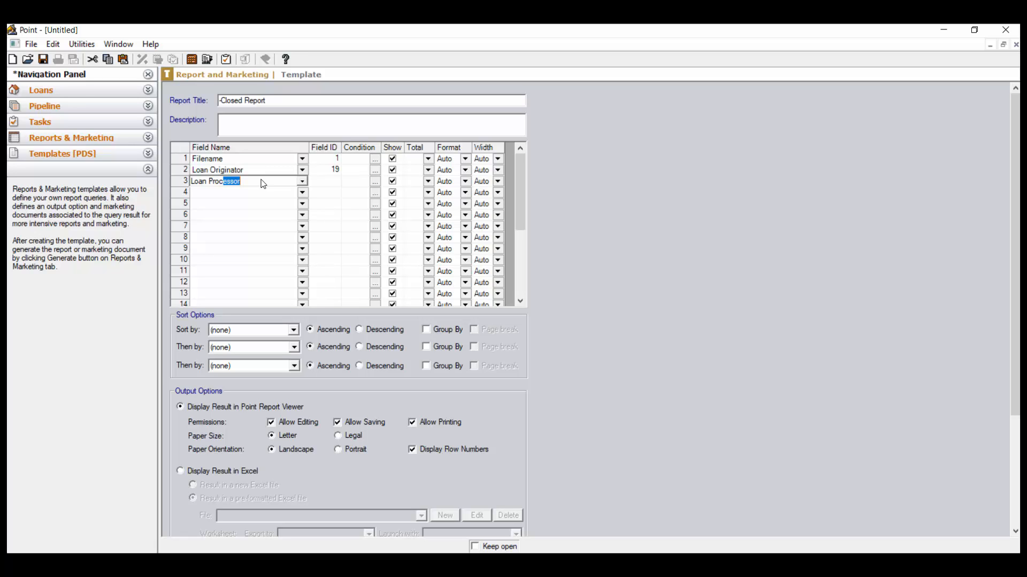
{"action": "key", "text": "Tab"}
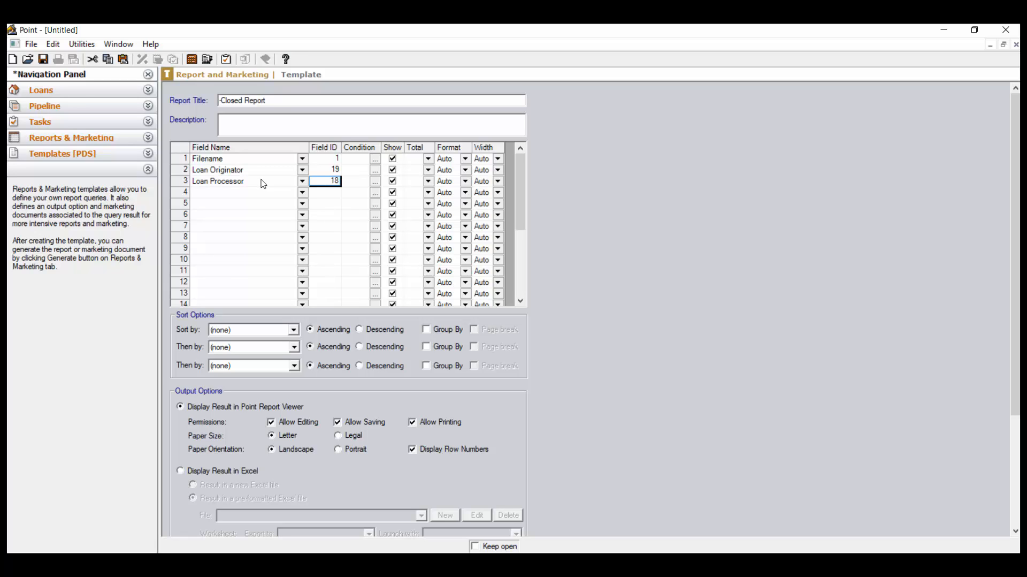
{"action": "key", "text": "Return"}
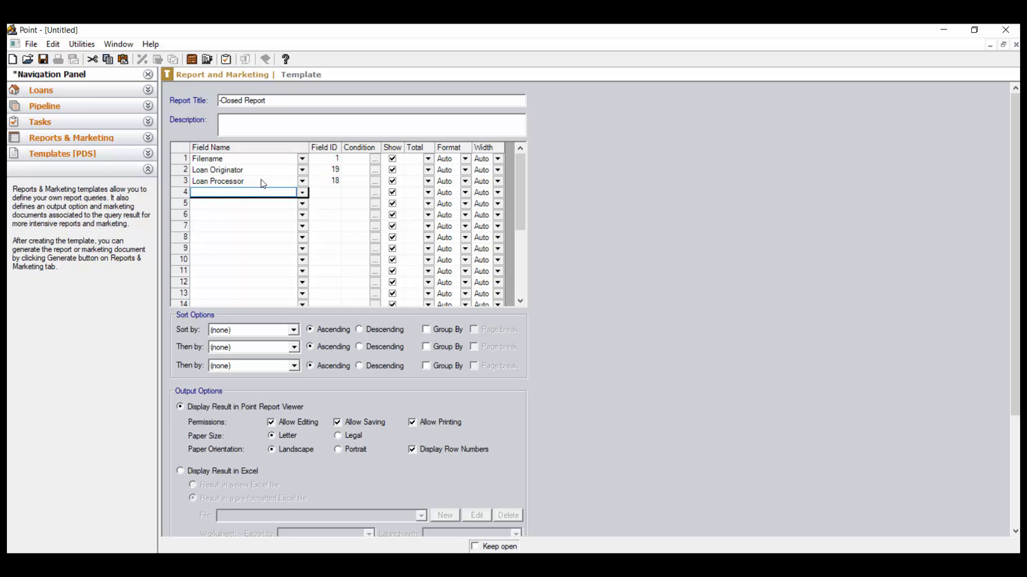
{"action": "type", "text": "Loan A"}
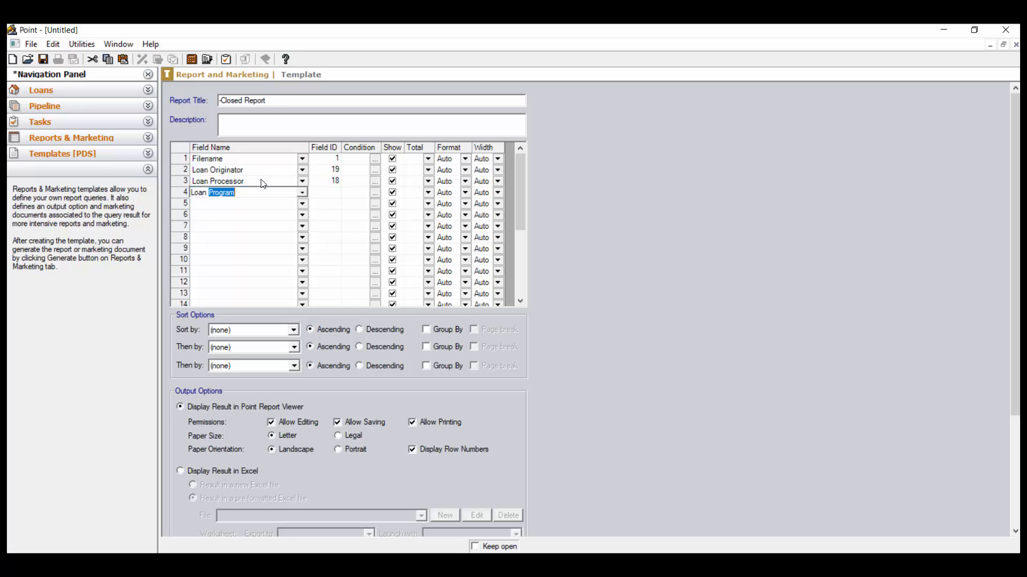
{"action": "type", "text": "mount"}
{"action": "key", "text": "Return"}
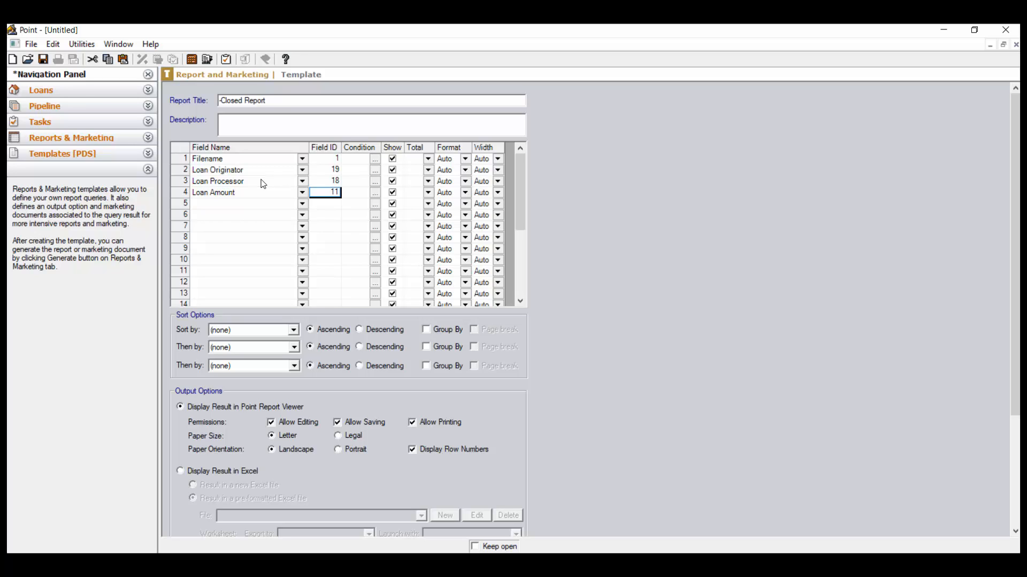
Add Borrower First Name and Borrower Last Name as the fifth and sixth fields of the report template
{"action": "key", "text": "Down"}
{"action": "key", "text": "Left"}
{"action": "type", "text": "Bor"}
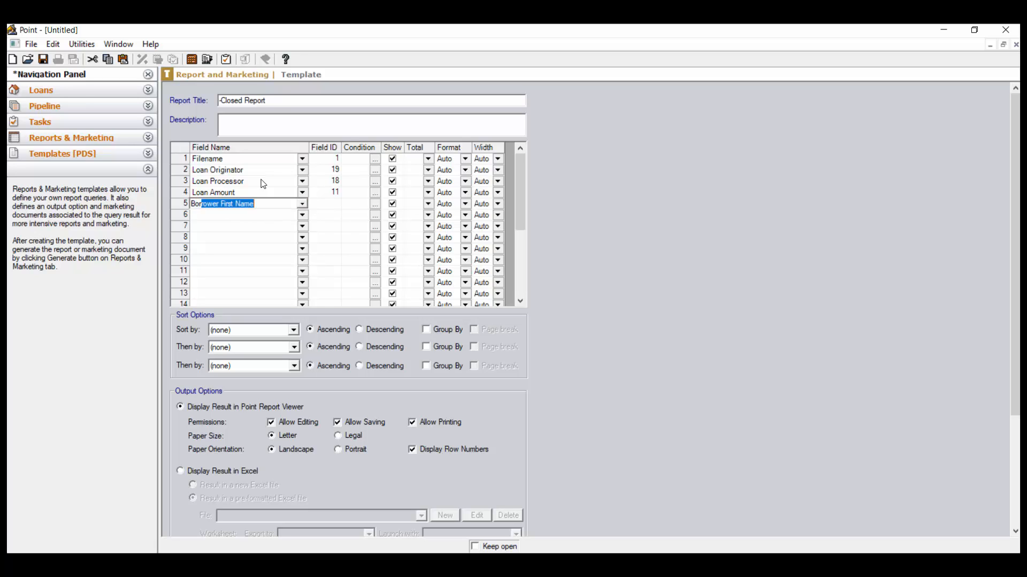
{"action": "key", "text": "Return"}
{"action": "key", "text": "Down"}
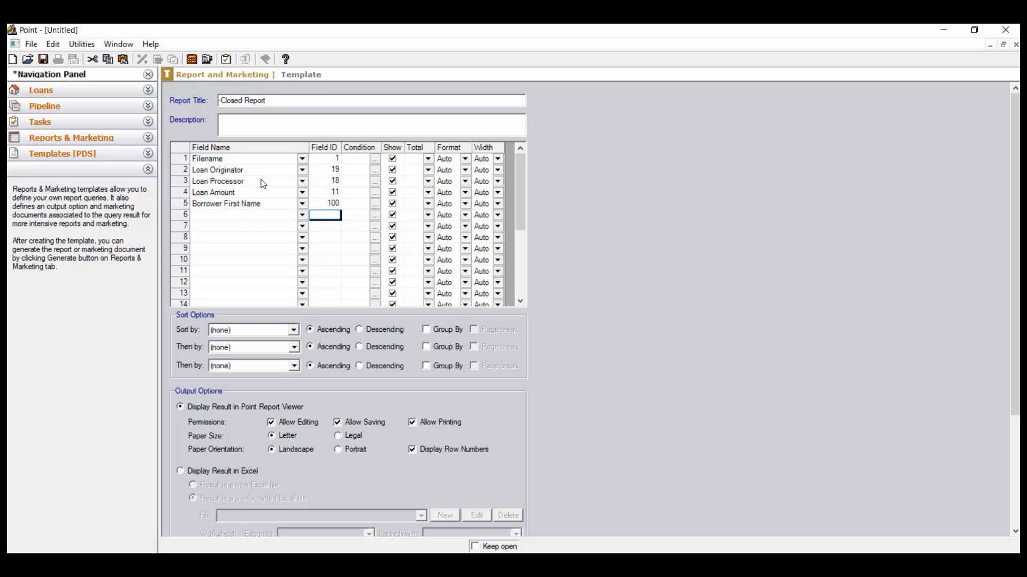
{"action": "key", "text": "Left"}
{"action": "type", "text": "Bor"}
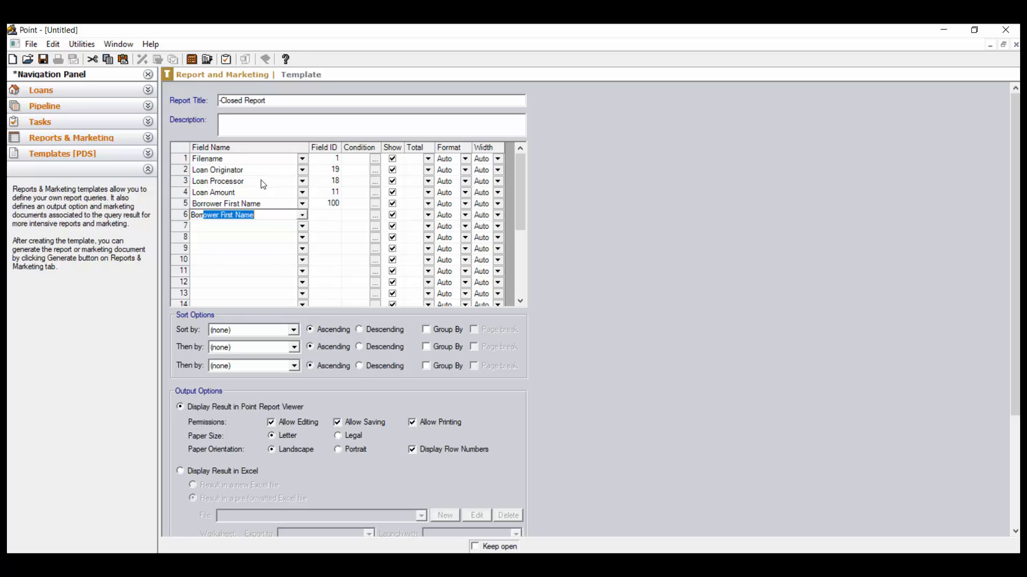
{"action": "left_click", "coordinate": [307, 220]}
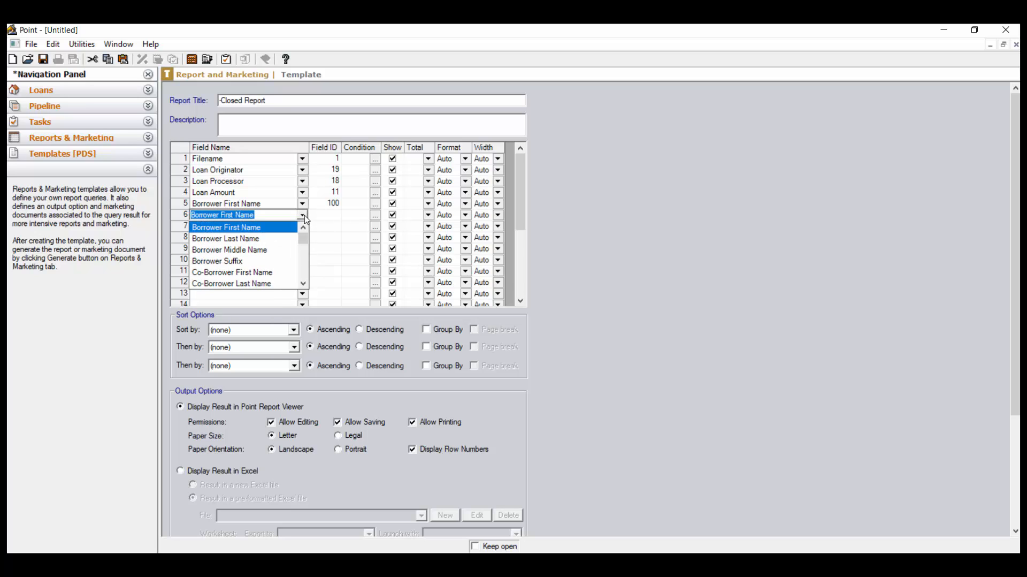
{"action": "left_click", "coordinate": [289, 241]}
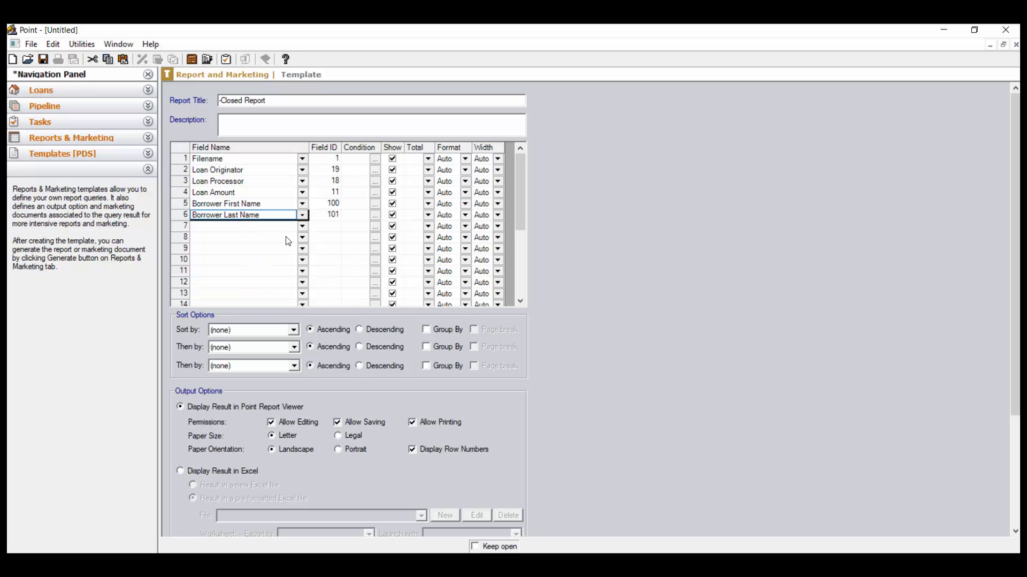
Replace the fifth field with a custom field named Borrower Name that uses the field ID NAME
{"action": "left_click", "coordinate": [277, 205]}
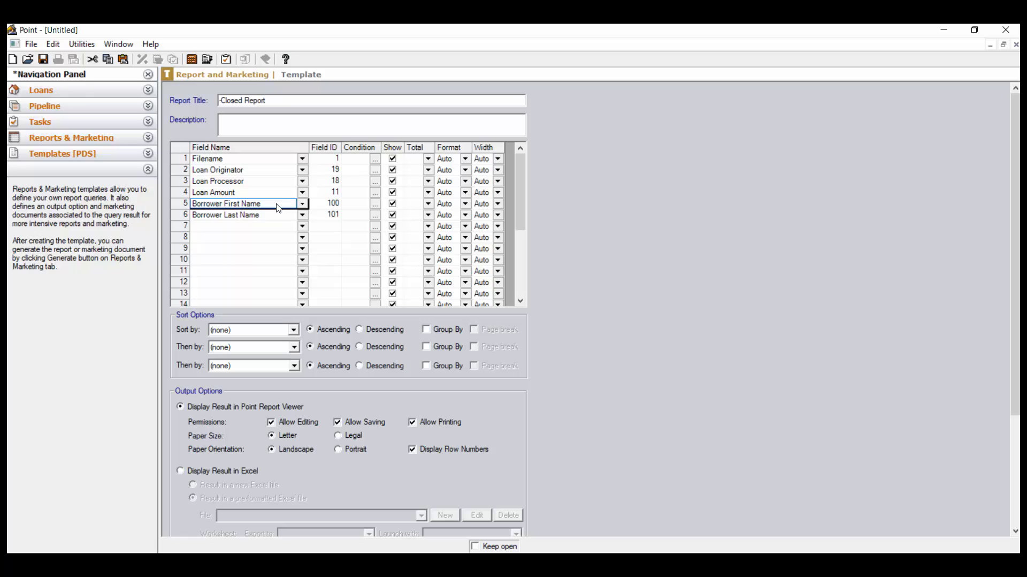
{"action": "type", "text": "Borrower N"}
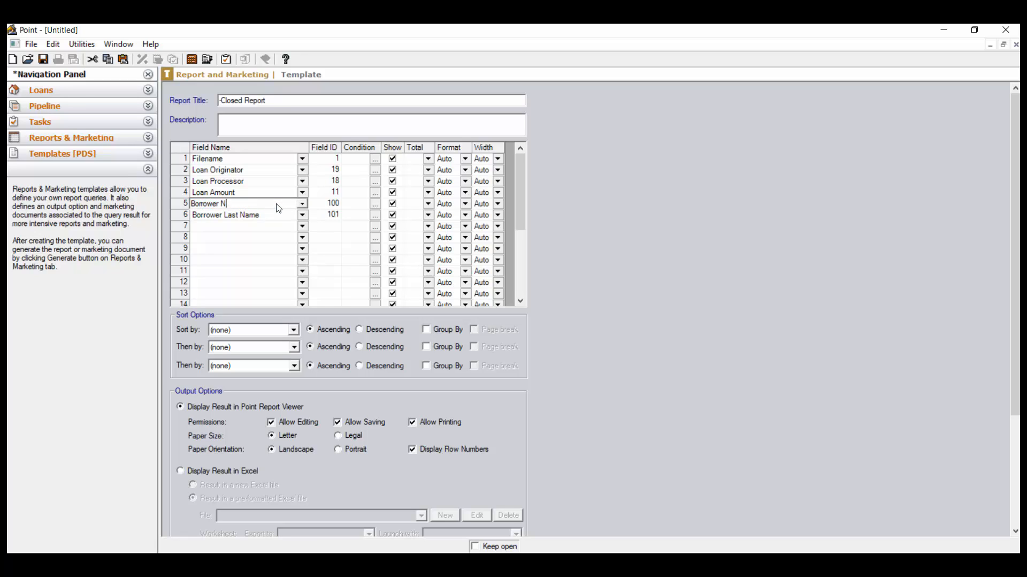
{"action": "type", "text": "ame"}
{"action": "key", "text": "Tab"}
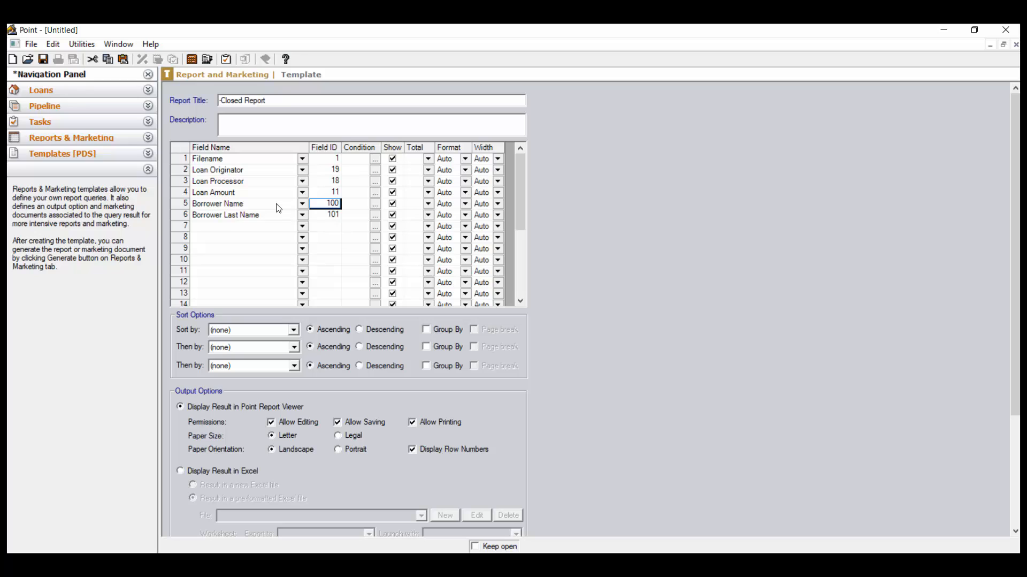
{"action": "type", "text": "NAME"}
Clear the Borrower Last Name field and its field ID from the sixth row
{"action": "left_click", "coordinate": [277, 218]}
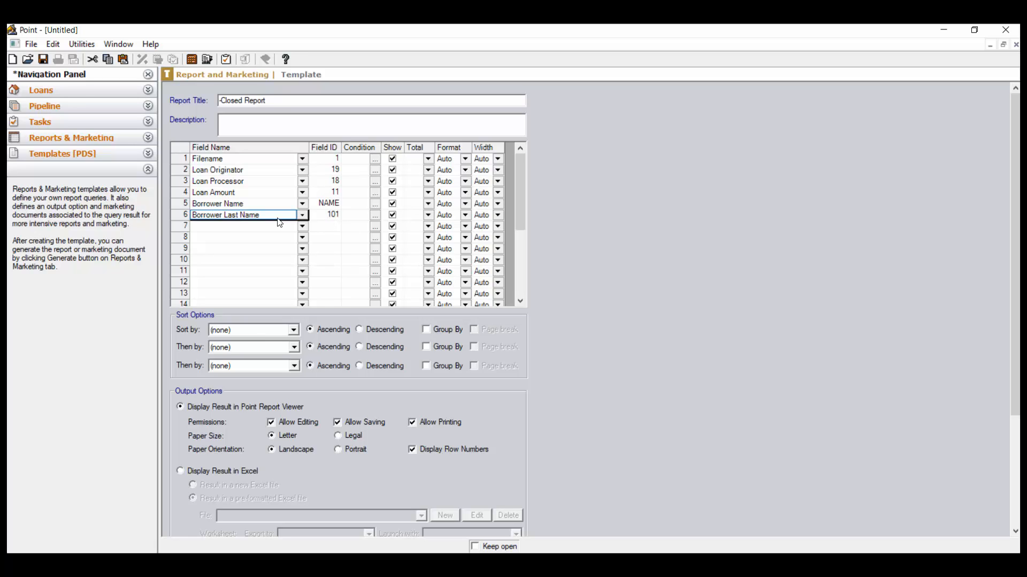
{"action": "key", "text": "Delete"}
{"action": "left_click", "coordinate": [323, 216]}
{"action": "key", "text": "Delete"}
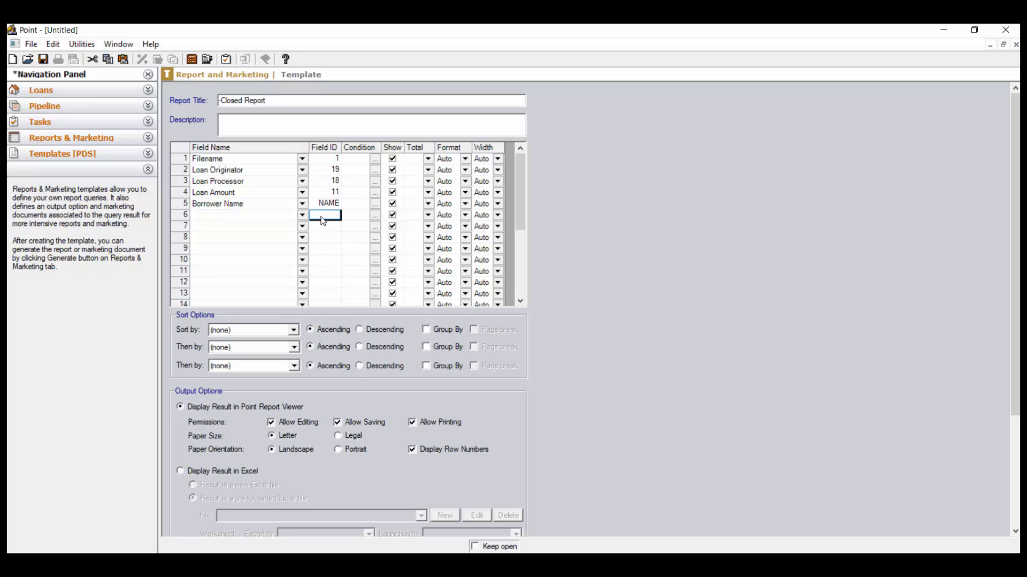
Enter Closed Date as the sixth field name and save the template as "-Closed Report"
{"action": "left_click", "coordinate": [270, 218]}
{"action": "type", "text": "Closed "}
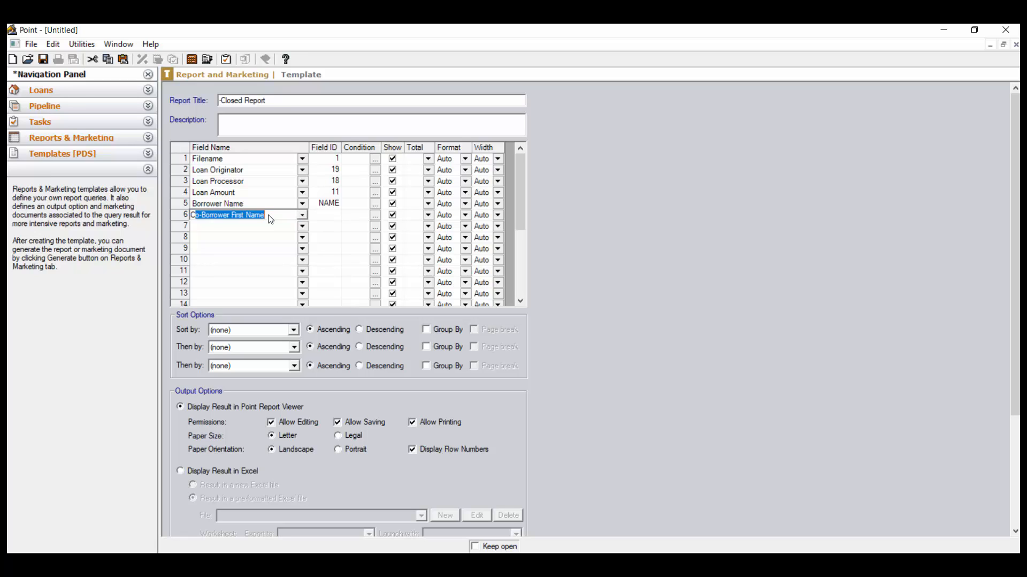
{"action": "type", "text": "Date"}
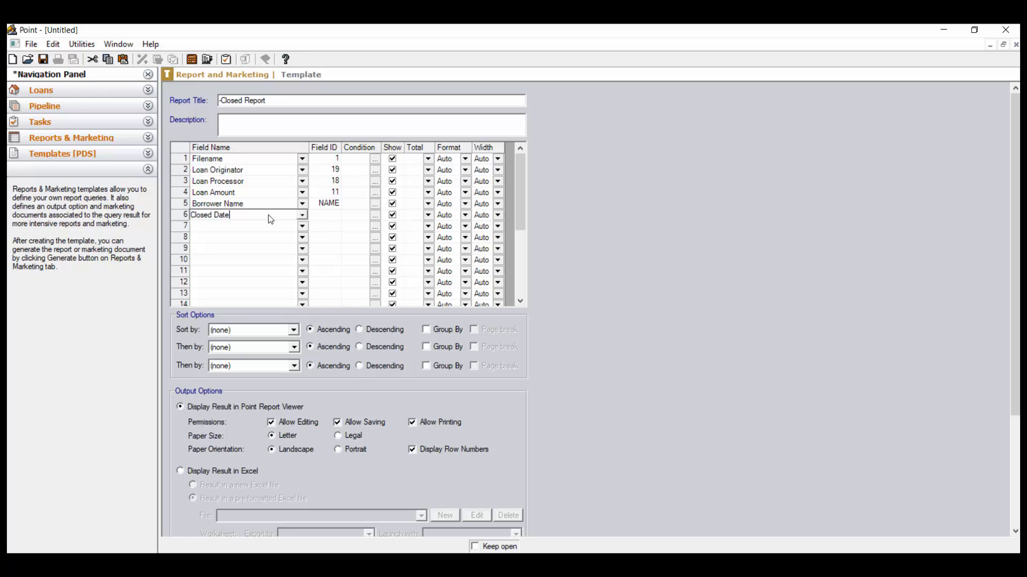
{"action": "left_click", "coordinate": [43, 60]}
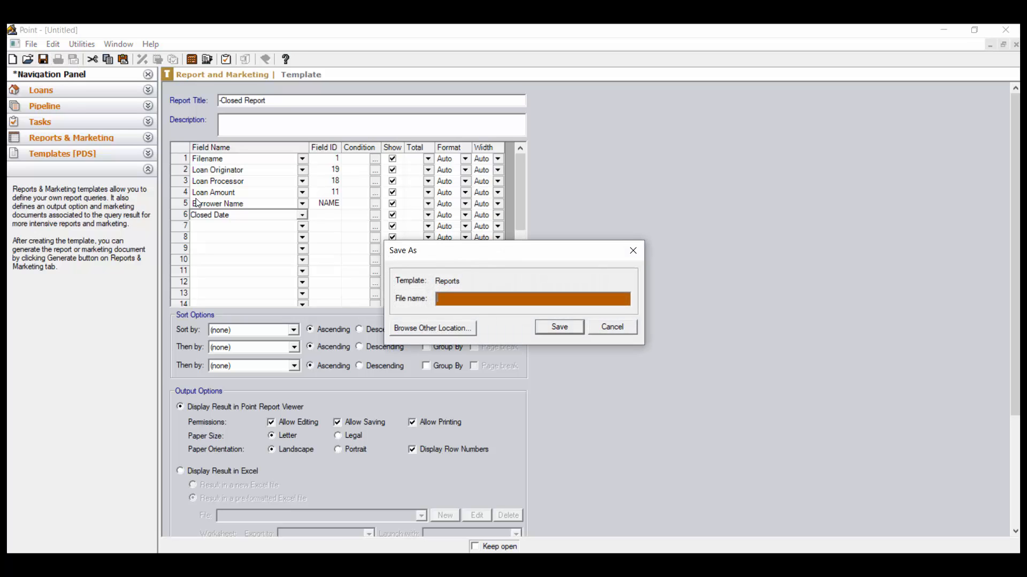
{"action": "type", "text": "Closed Report"}
{"action": "left_click", "coordinate": [571, 328]}
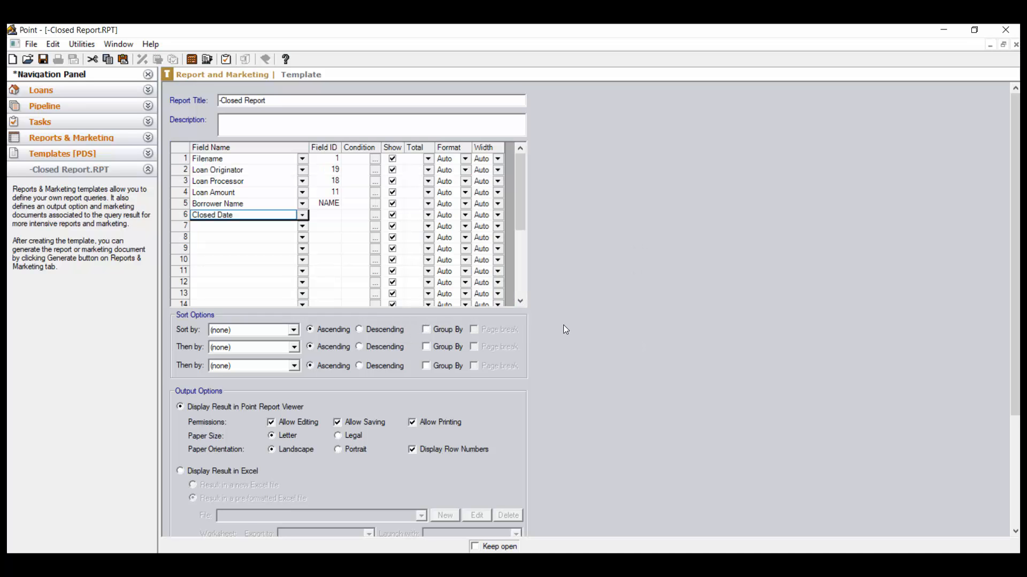
Load the Borrower field ID file and look up the Closed status date's field ID in the loan's Update Status list
{"action": "left_click", "coordinate": [113, 96]}
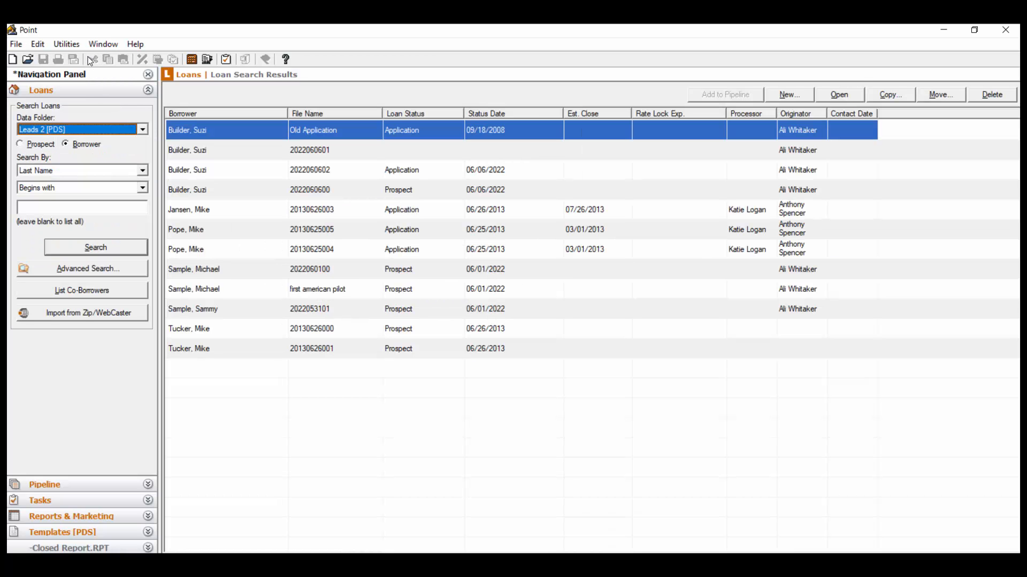
{"action": "left_click", "coordinate": [66, 44]}
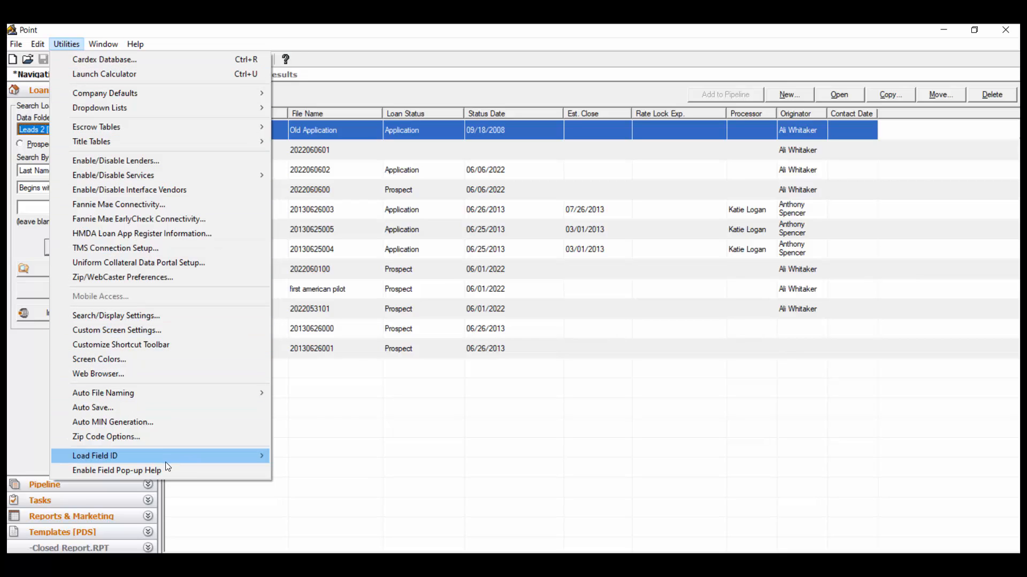
{"action": "mouse_move", "coordinate": [166, 460]}
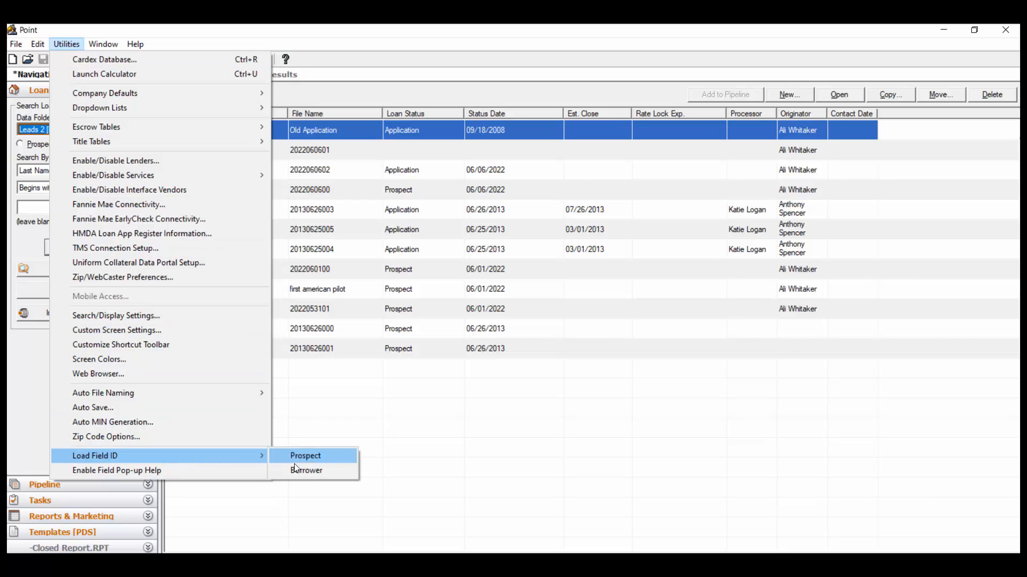
{"action": "left_click", "coordinate": [328, 474]}
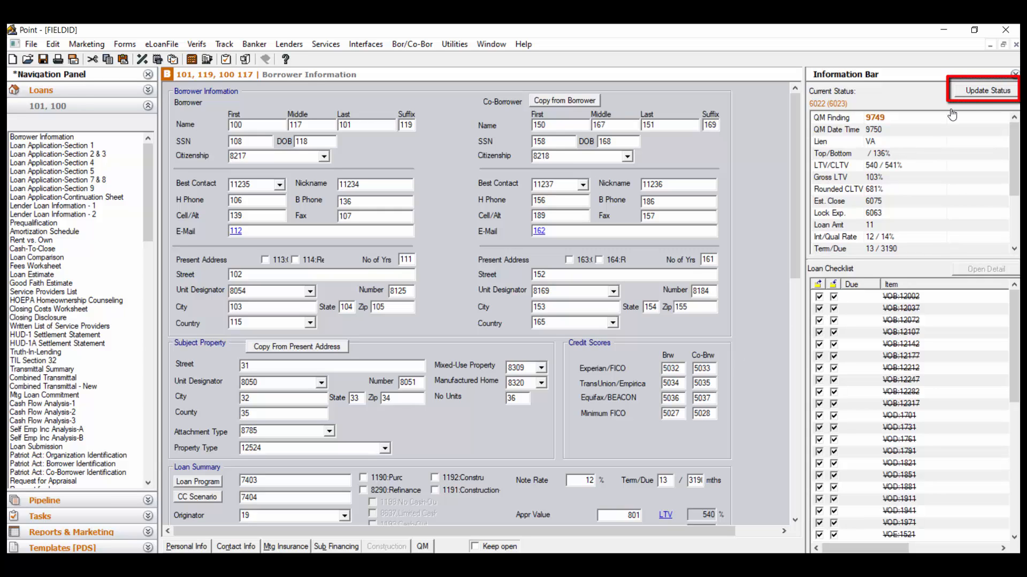
{"action": "left_click", "coordinate": [977, 92]}
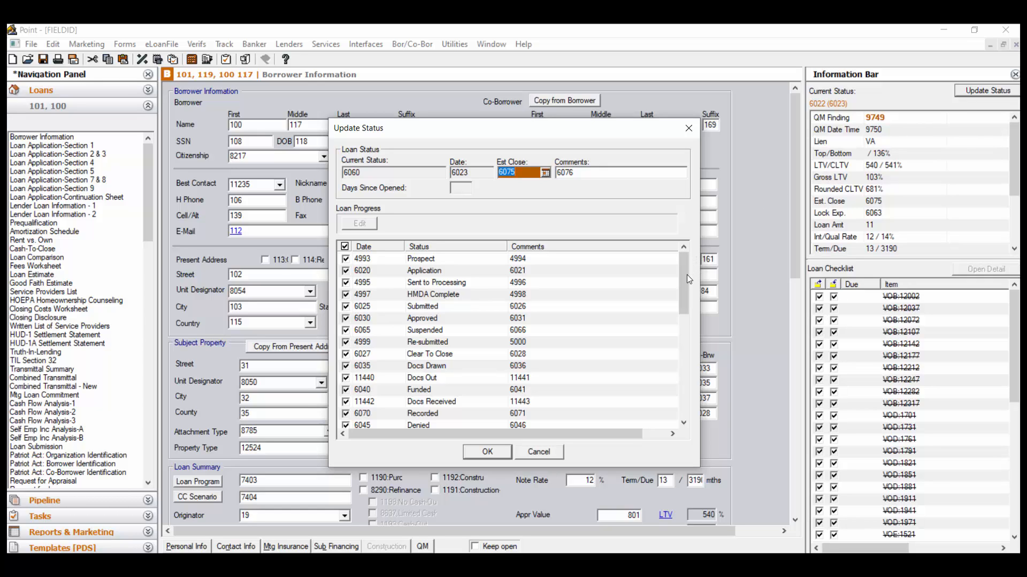
{"action": "left_click_drag", "start_coordinate": [686, 283], "coordinate": [697, 397]}
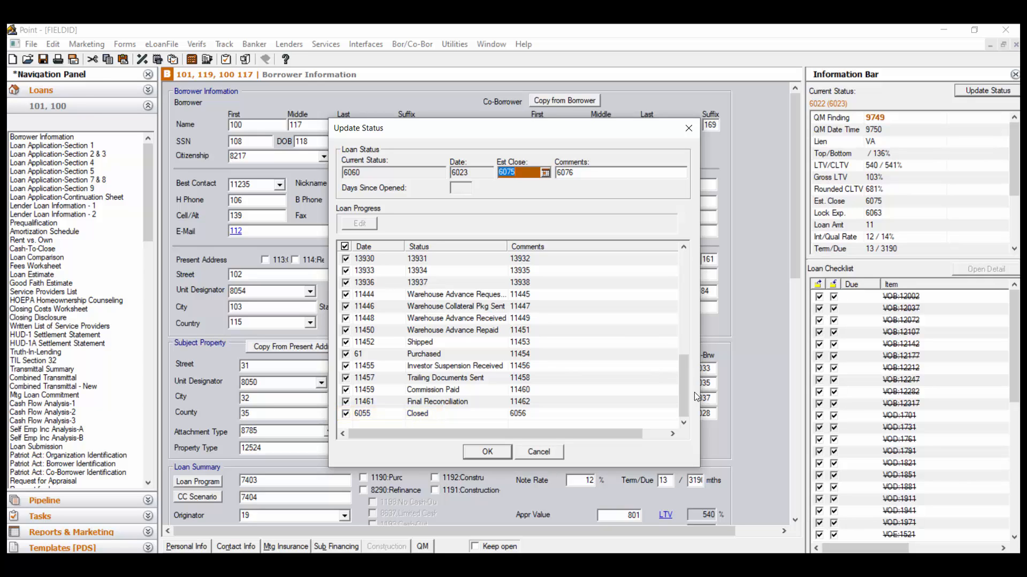
{"action": "left_click", "coordinate": [487, 452]}
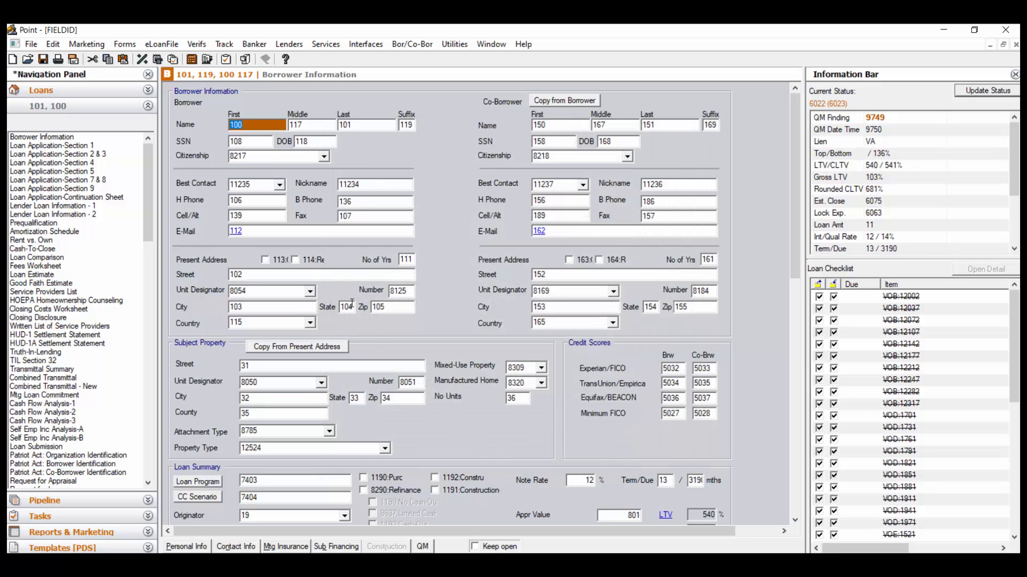
Close the field ID file without saving changes and reopen the -Closed Report template
{"action": "left_click", "coordinate": [30, 44]}
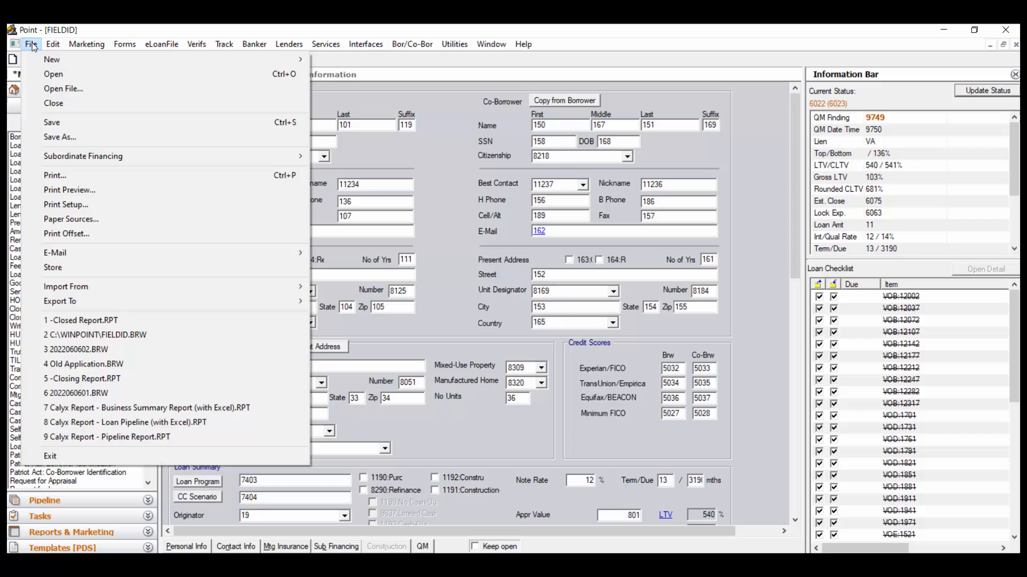
{"action": "left_click", "coordinate": [47, 104]}
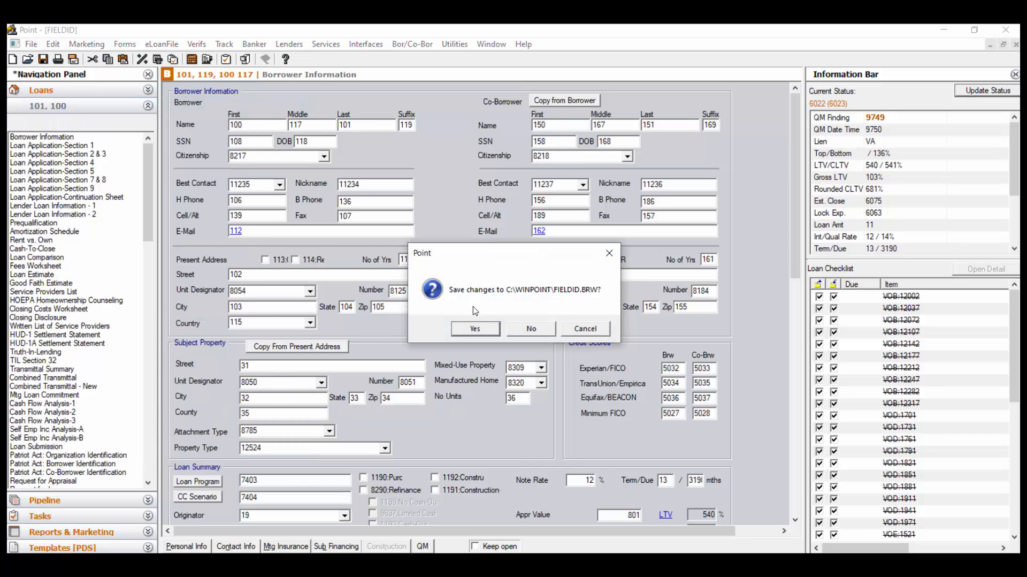
{"action": "left_click", "coordinate": [531, 328]}
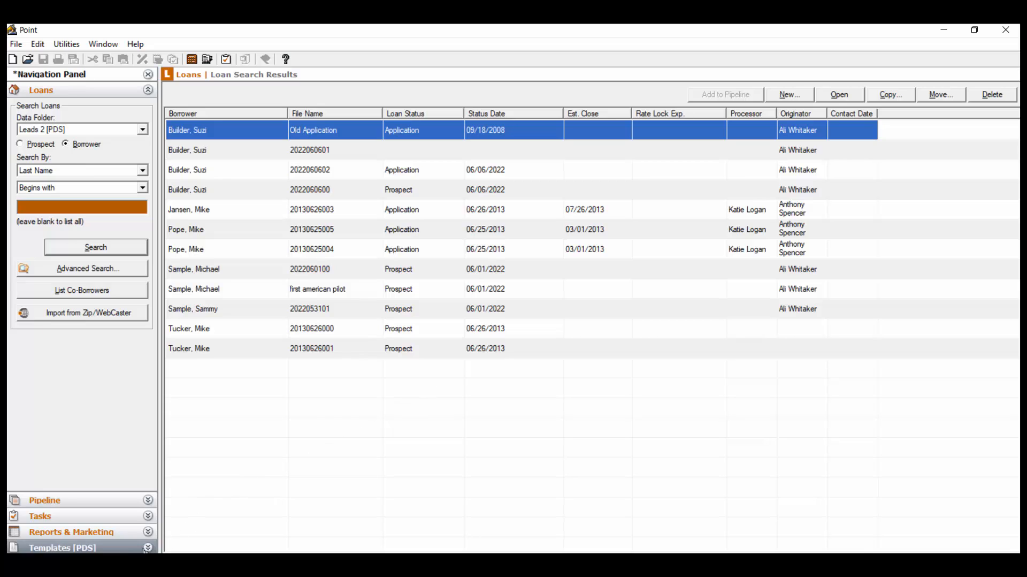
{"action": "left_click", "coordinate": [145, 548]}
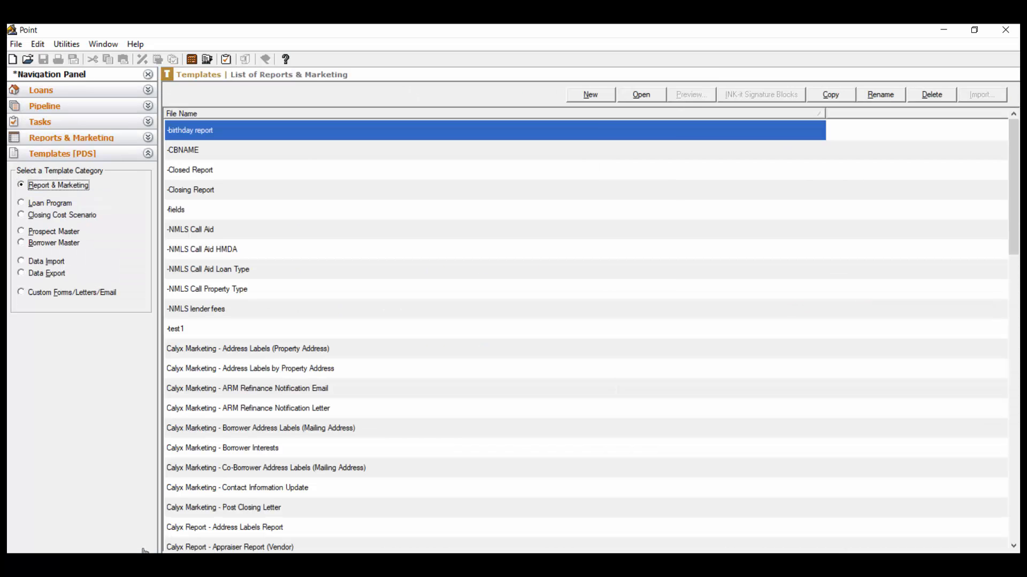
{"action": "double_click", "coordinate": [223, 170]}
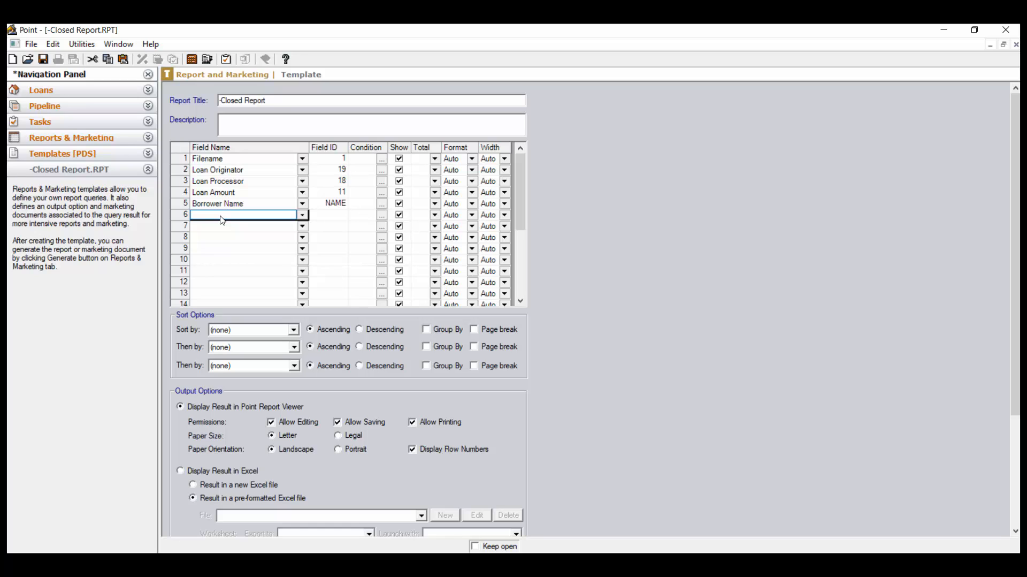
Set the sixth field to Closed Date with field ID 6055 and move Borrower Name up to the second row
{"action": "type", "text": "Closed Date"}
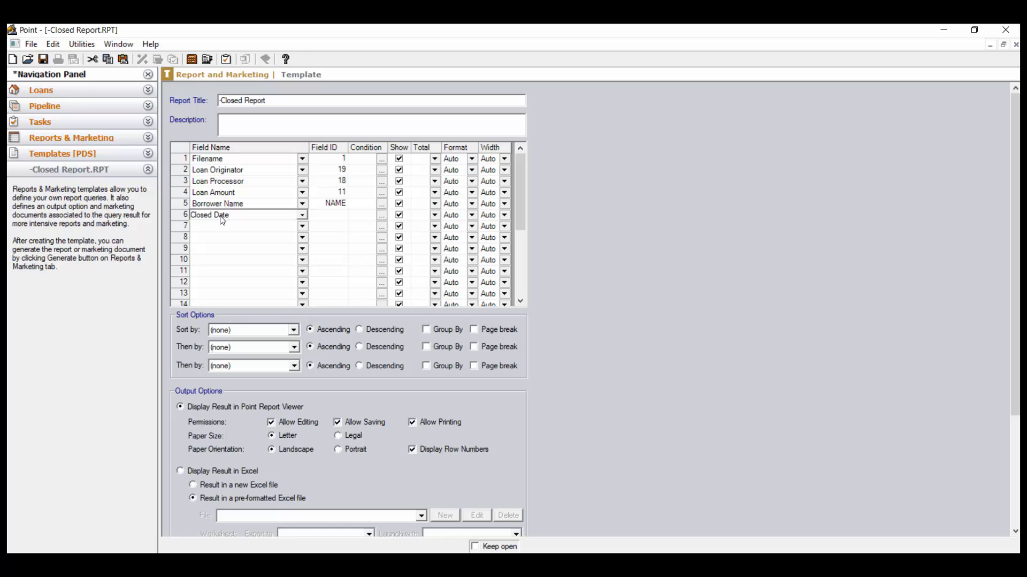
{"action": "key", "text": "Tab"}
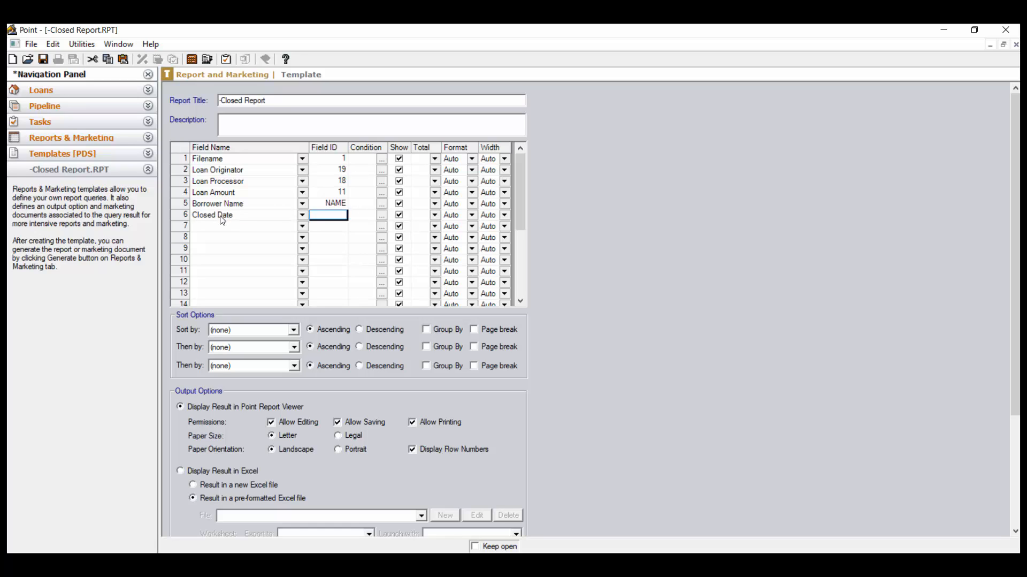
{"action": "type", "text": "6055"}
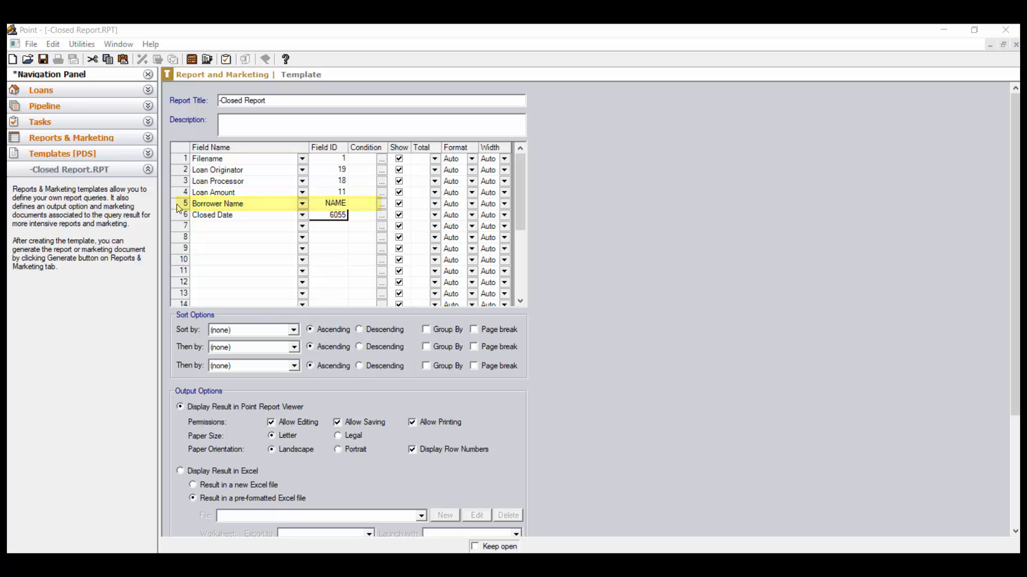
{"action": "key", "text": "Up"}
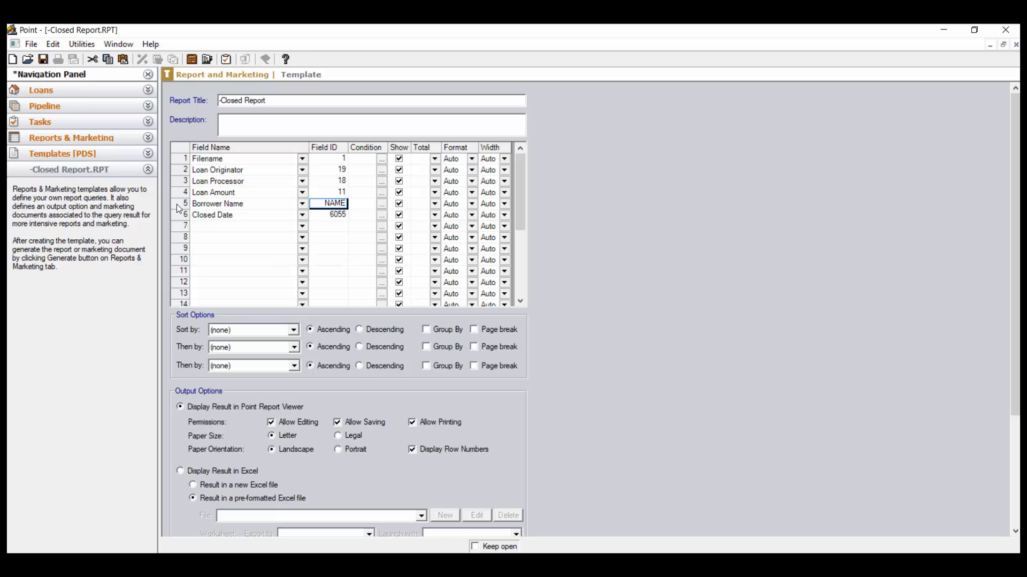
{"action": "left_click_drag", "start_coordinate": [179, 209], "coordinate": [180, 168]}
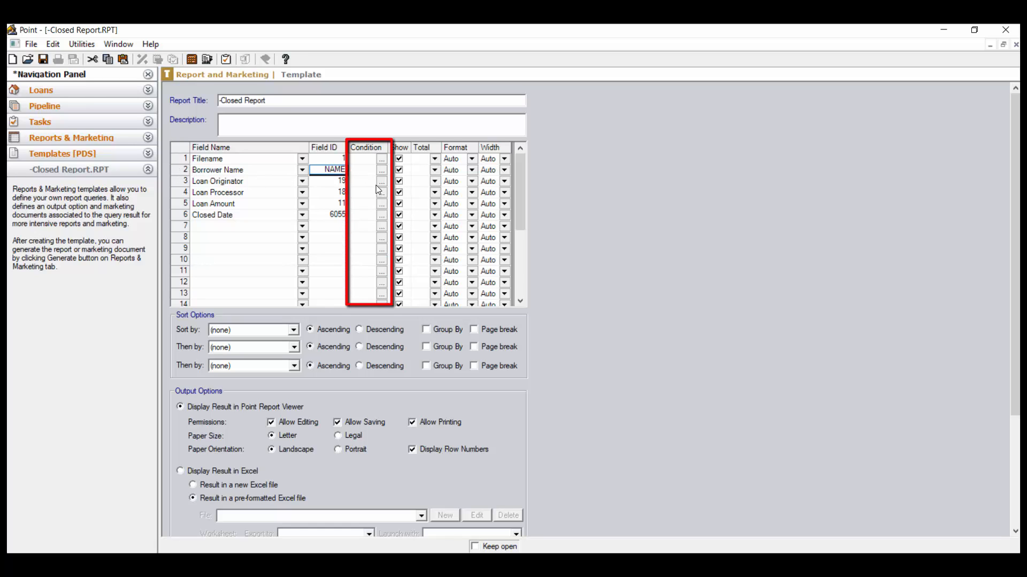
Include the Closed Date field in the additional filter list on the report generation screen, without any preset condition
{"action": "left_click", "coordinate": [383, 216]}
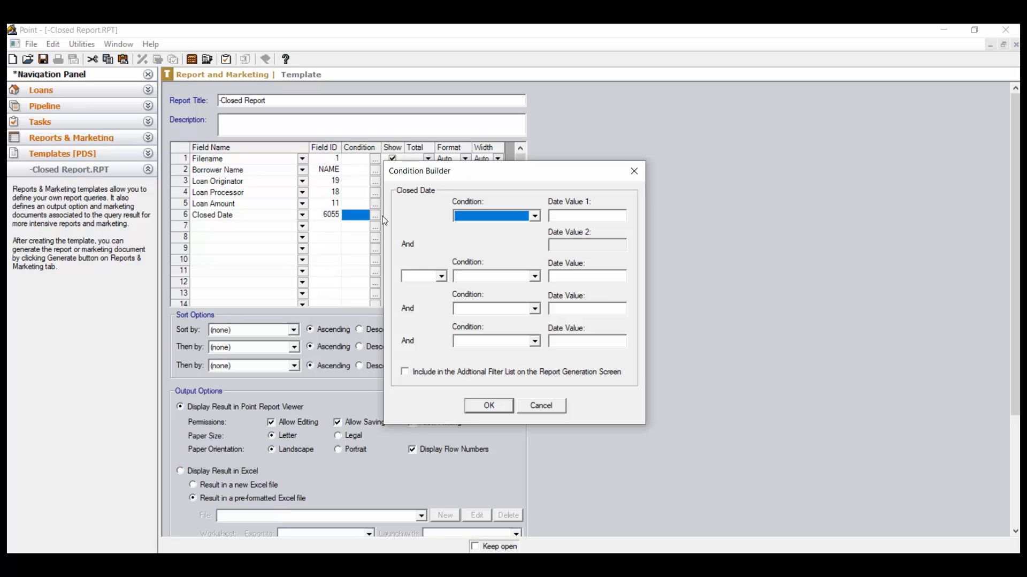
{"action": "left_click", "coordinate": [535, 217]}
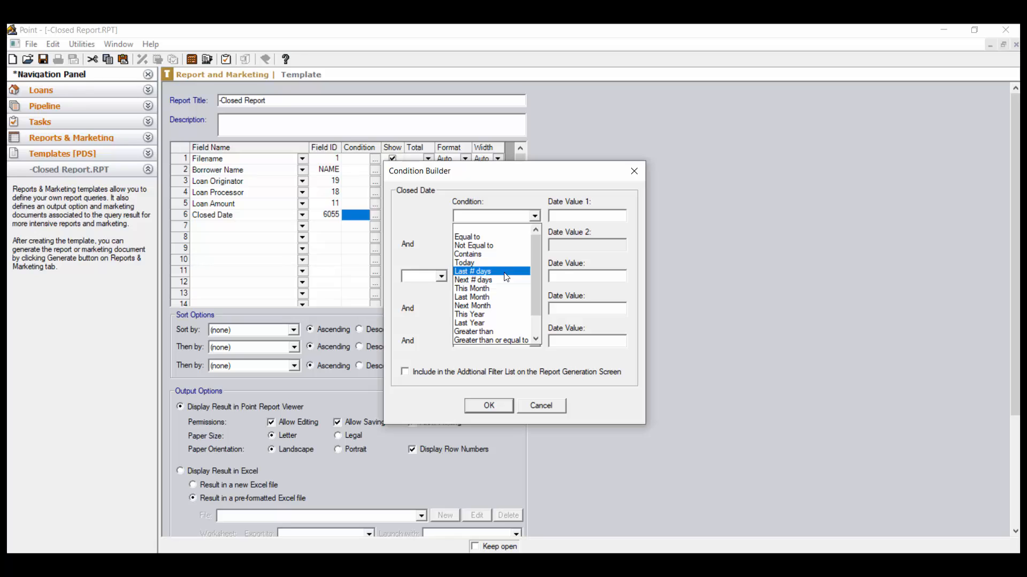
{"action": "left_click", "coordinate": [527, 188]}
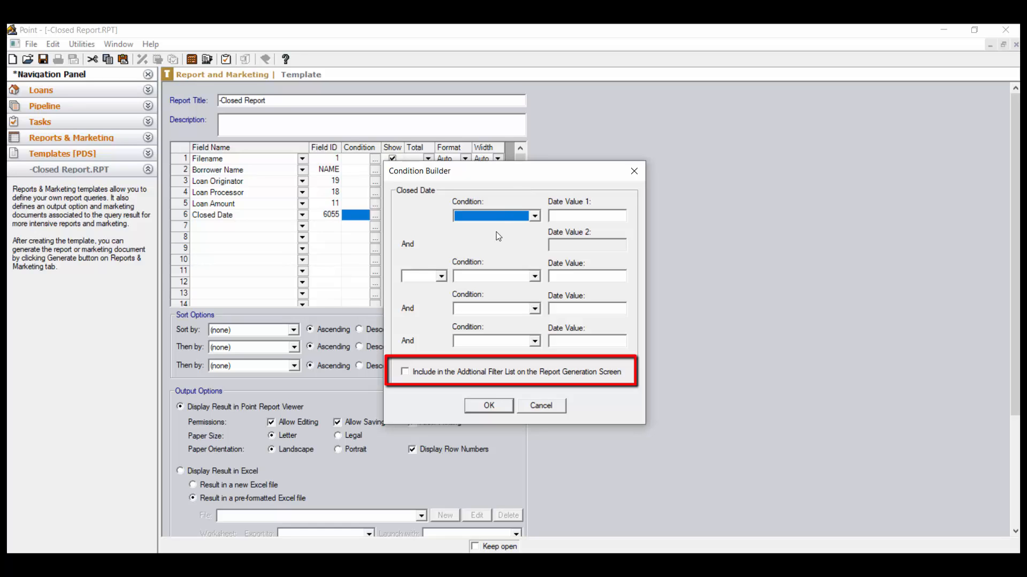
{"action": "left_click", "coordinate": [408, 375]}
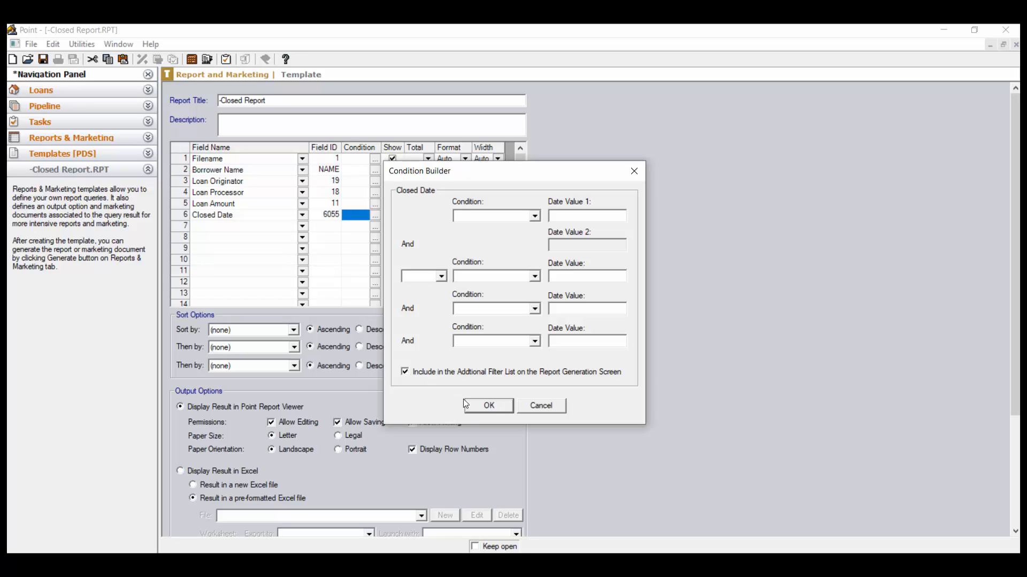
{"action": "left_click", "coordinate": [493, 407]}
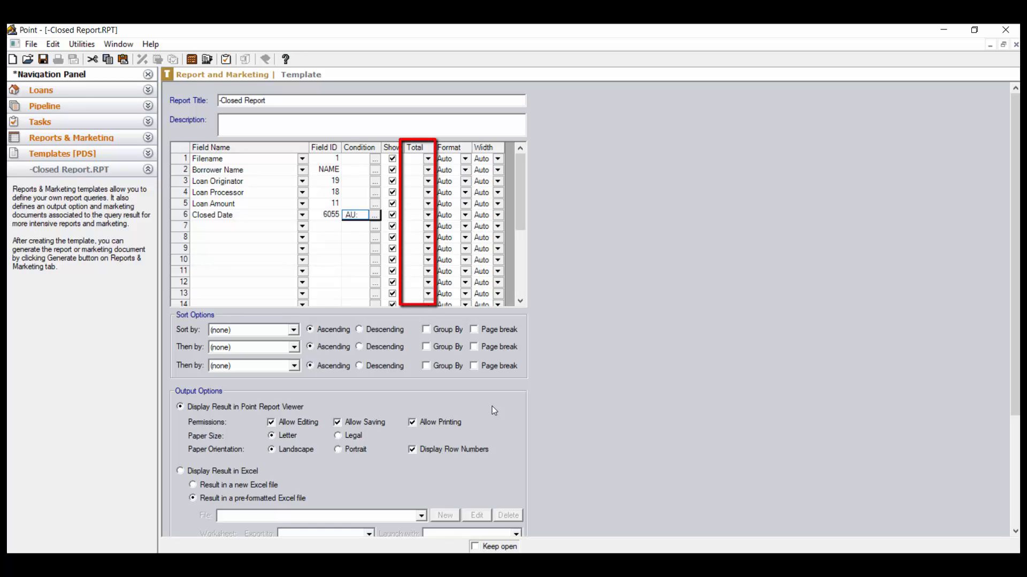
Set the Loan Amount field's summary to Total and the Closed Date field's summary to Count
{"action": "left_click", "coordinate": [428, 160]}
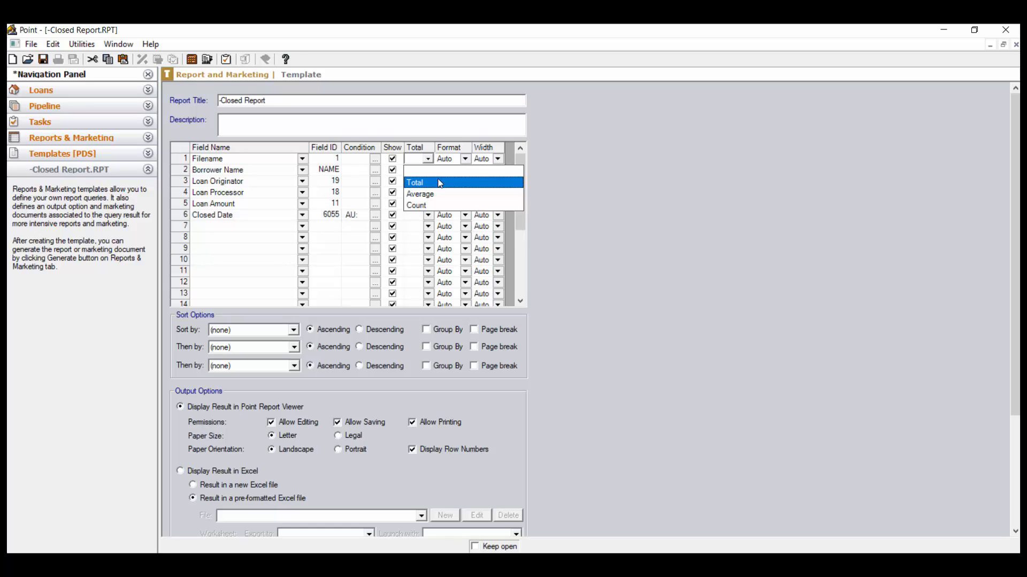
{"action": "left_click", "coordinate": [568, 175]}
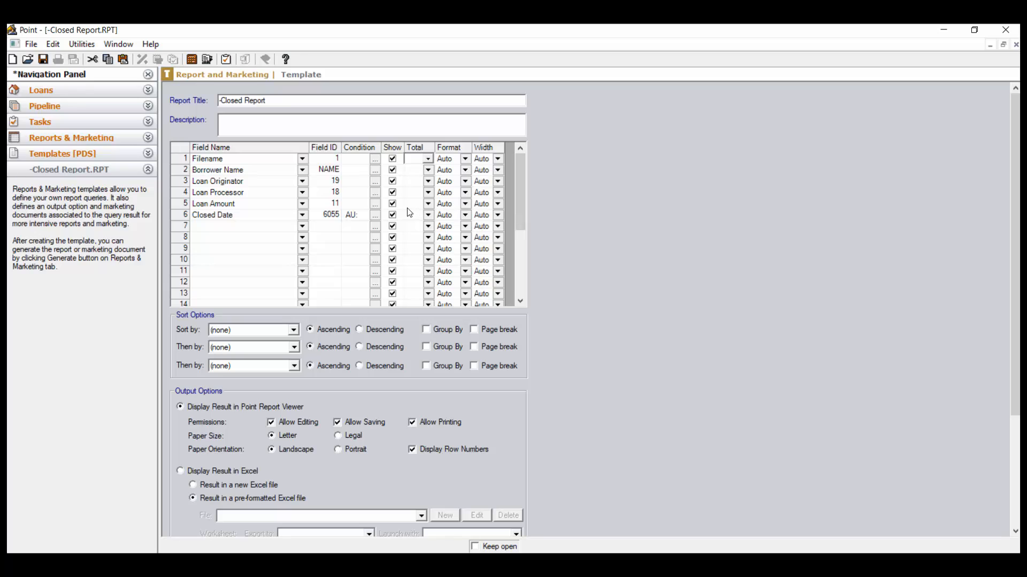
{"action": "left_click", "coordinate": [429, 204]}
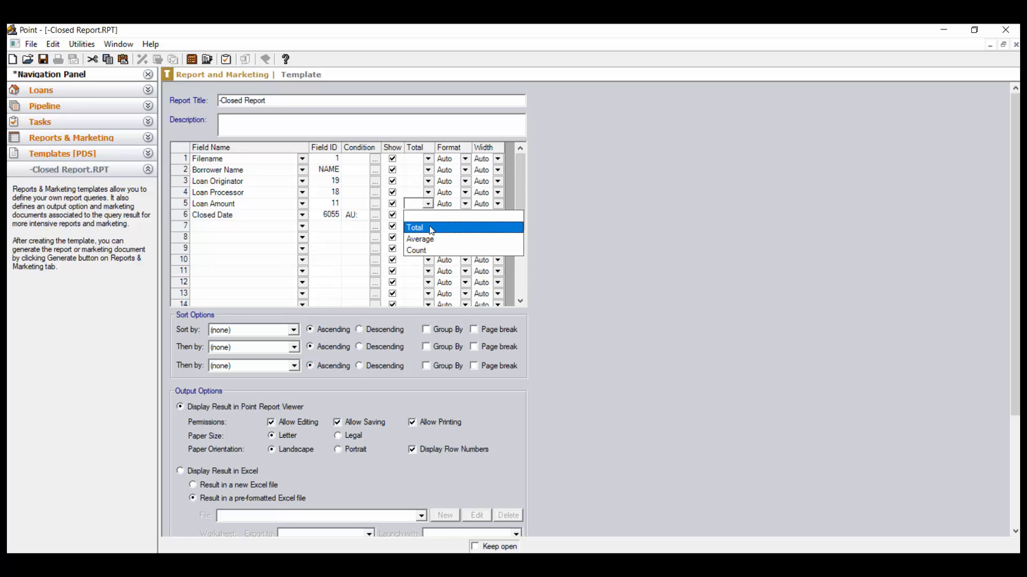
{"action": "left_click", "coordinate": [432, 229]}
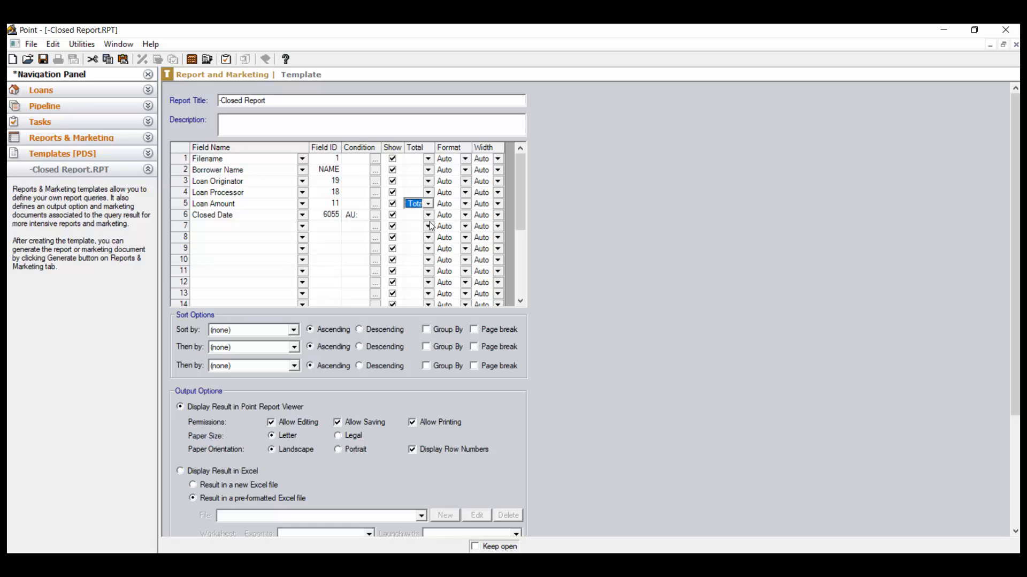
{"action": "left_click", "coordinate": [429, 214]}
{"action": "left_click", "coordinate": [429, 214]}
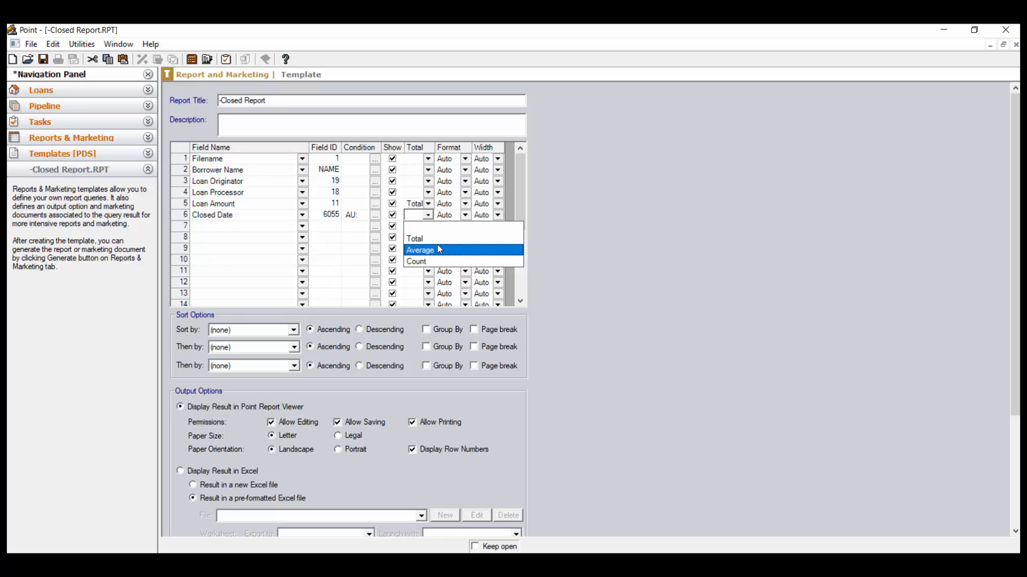
{"action": "key", "text": "Up"}
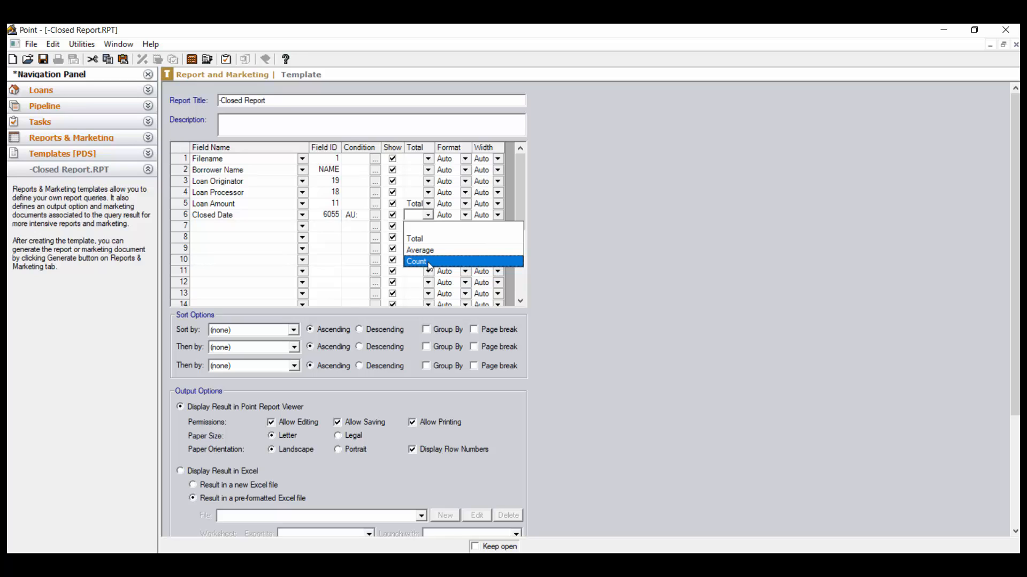
{"action": "left_click", "coordinate": [431, 261]}
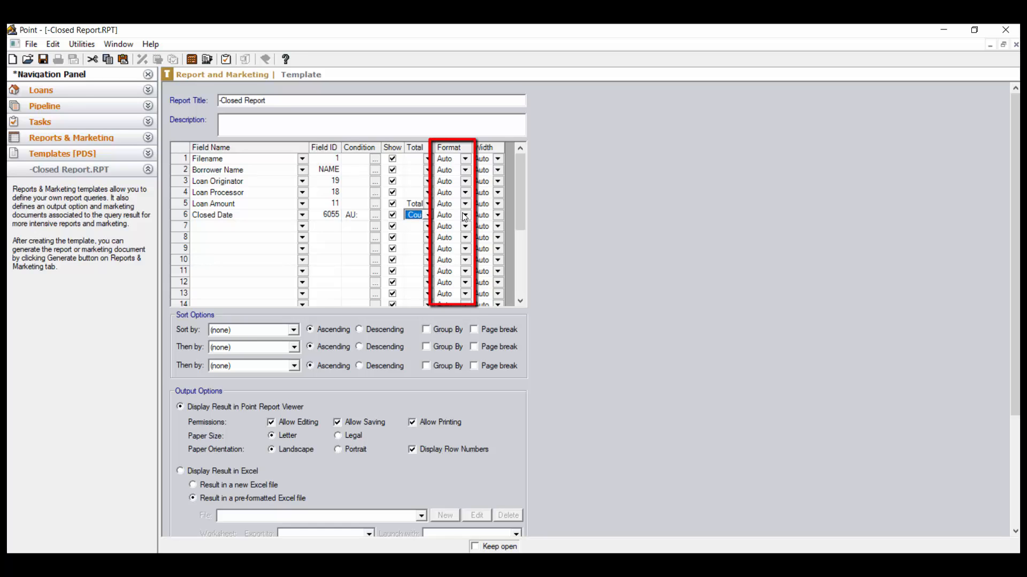
Review the format options for the Closed Date, Loan Amount, Loan Processor and Loan Originator fields and the Filename width options, keeping Auto
{"action": "left_click", "coordinate": [465, 216]}
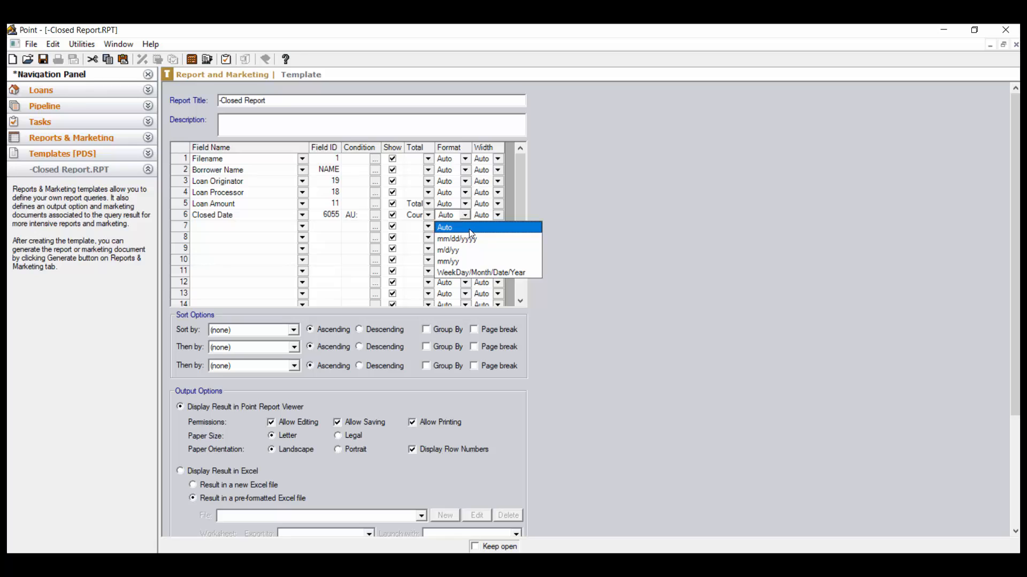
{"action": "left_click", "coordinate": [469, 230]}
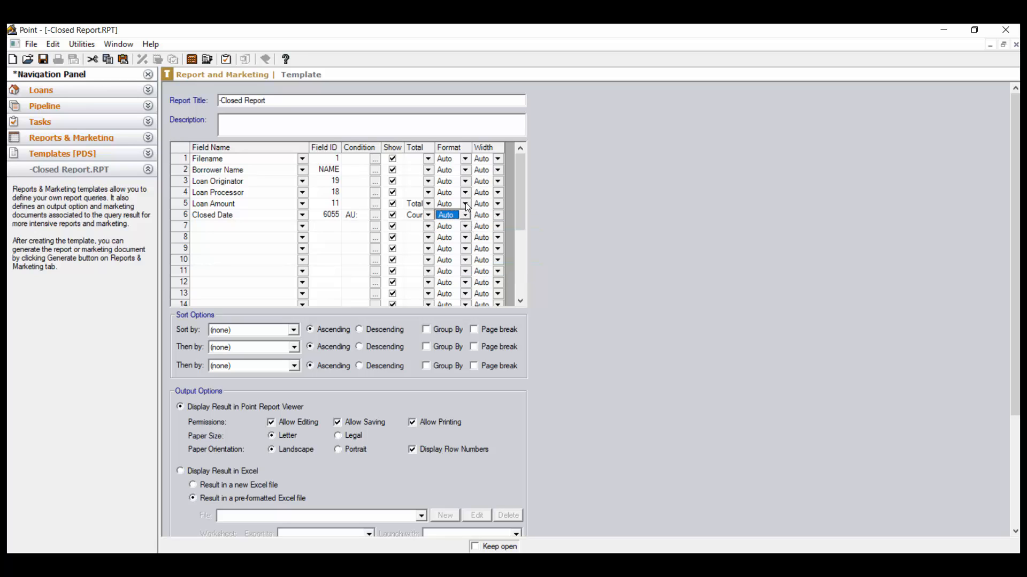
{"action": "left_click", "coordinate": [466, 205]}
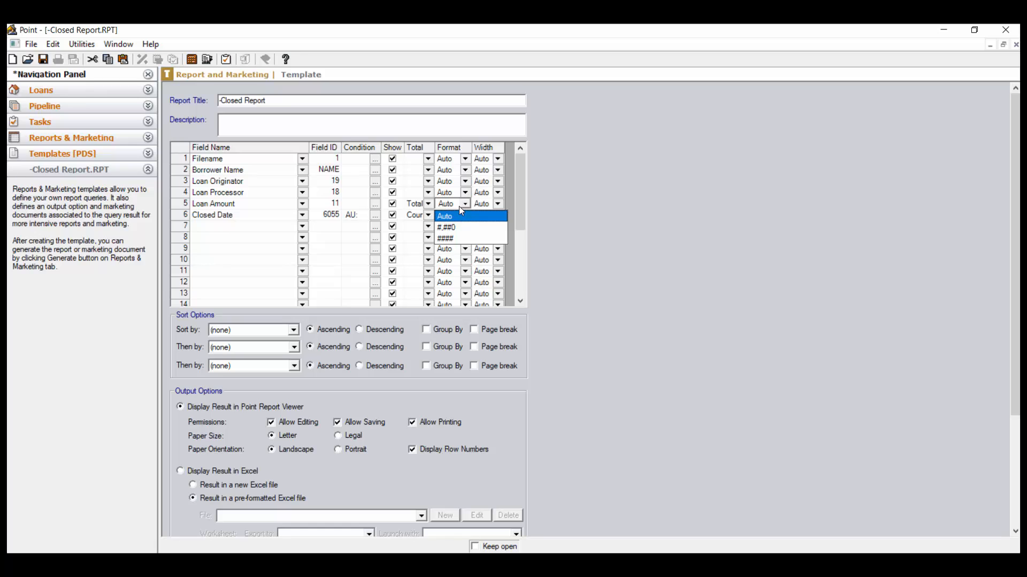
{"action": "left_click", "coordinate": [463, 206]}
{"action": "left_click", "coordinate": [466, 193]}
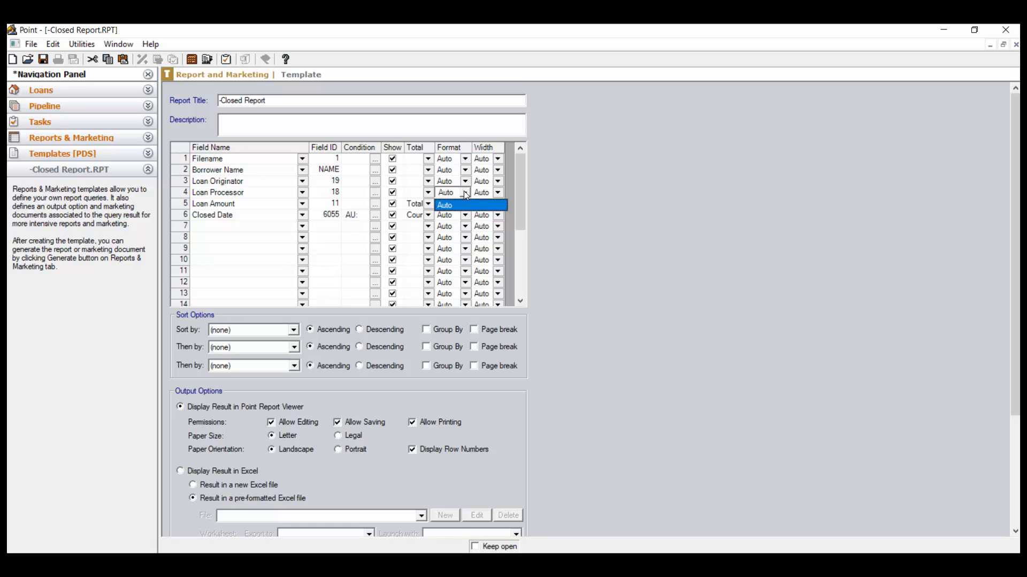
{"action": "left_click", "coordinate": [466, 182]}
{"action": "left_click", "coordinate": [466, 182]}
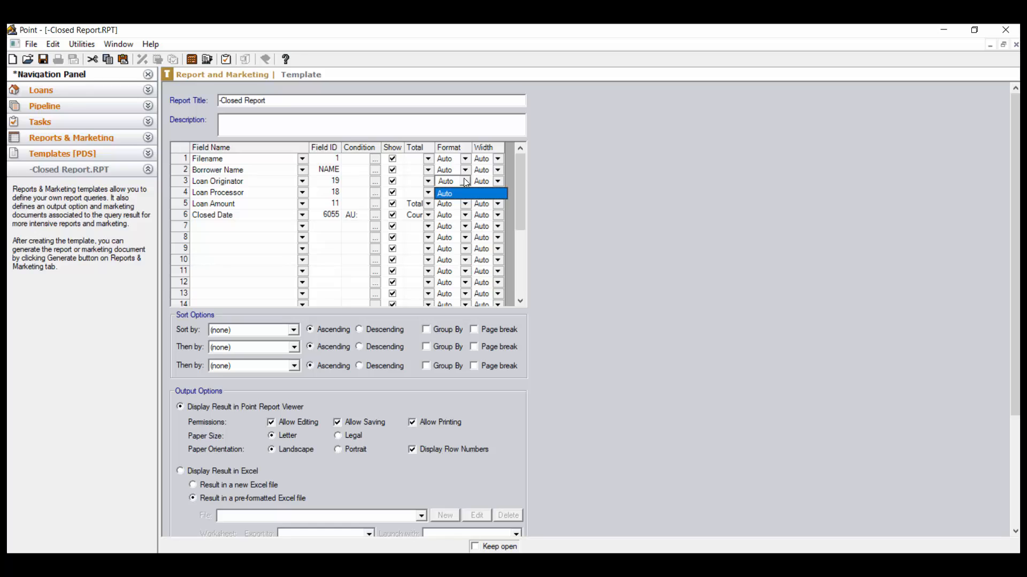
{"action": "left_click", "coordinate": [466, 182]}
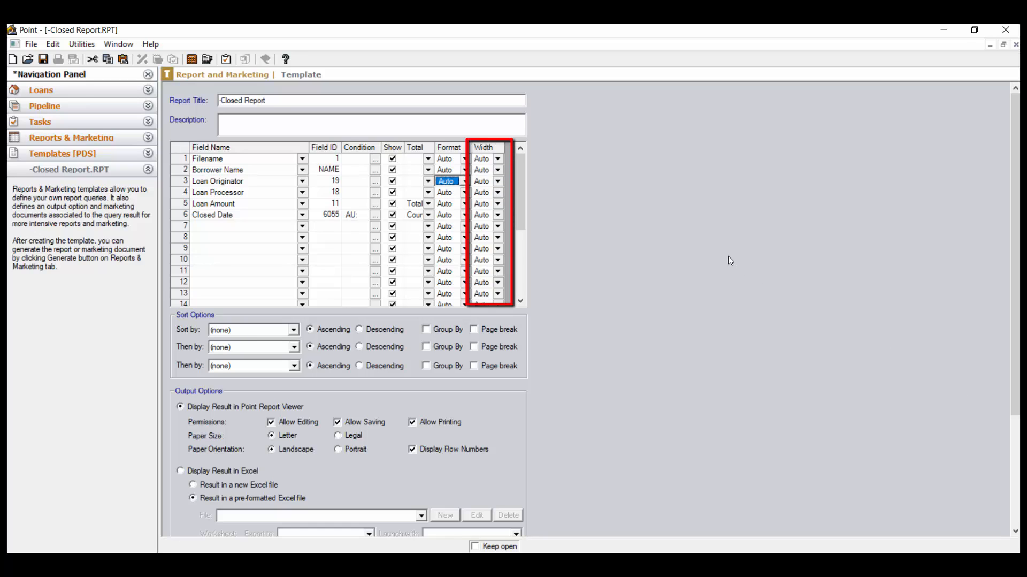
{"action": "left_click", "coordinate": [498, 159]}
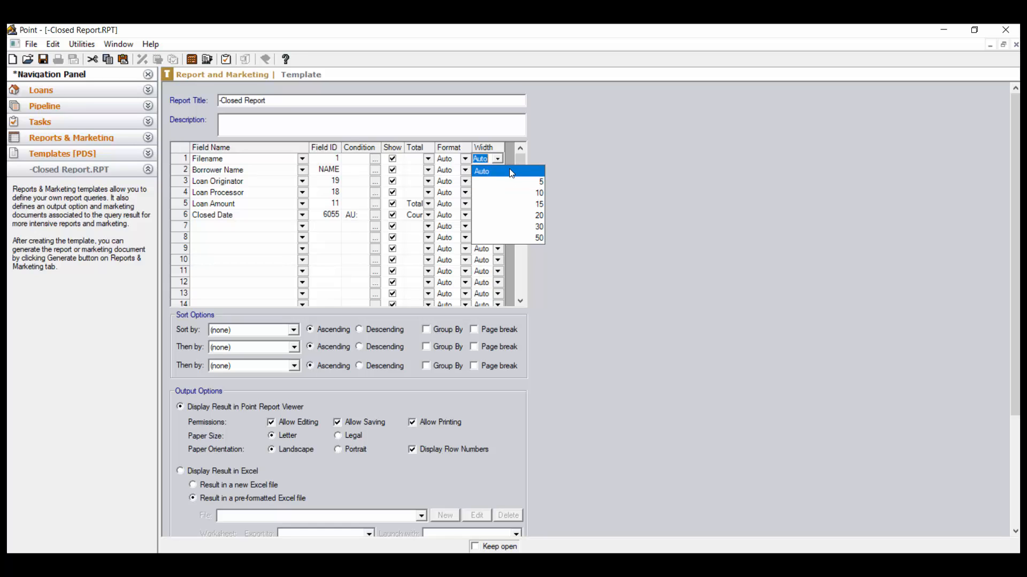
{"action": "left_click", "coordinate": [511, 171]}
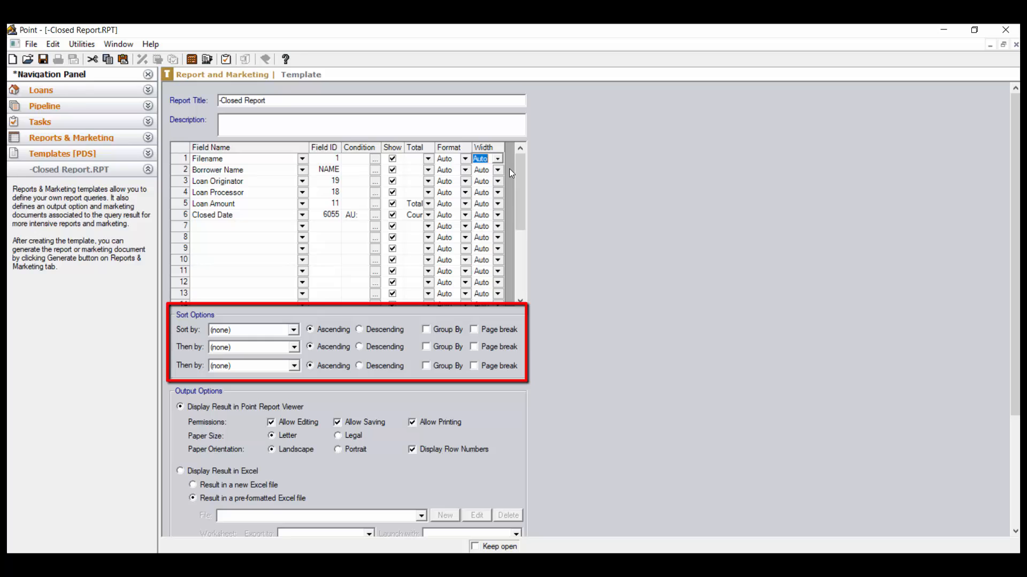
Sort the report by Loan Originator in ascending order with grouping, leaving the second sort level at (none)
{"action": "left_click", "coordinate": [294, 330]}
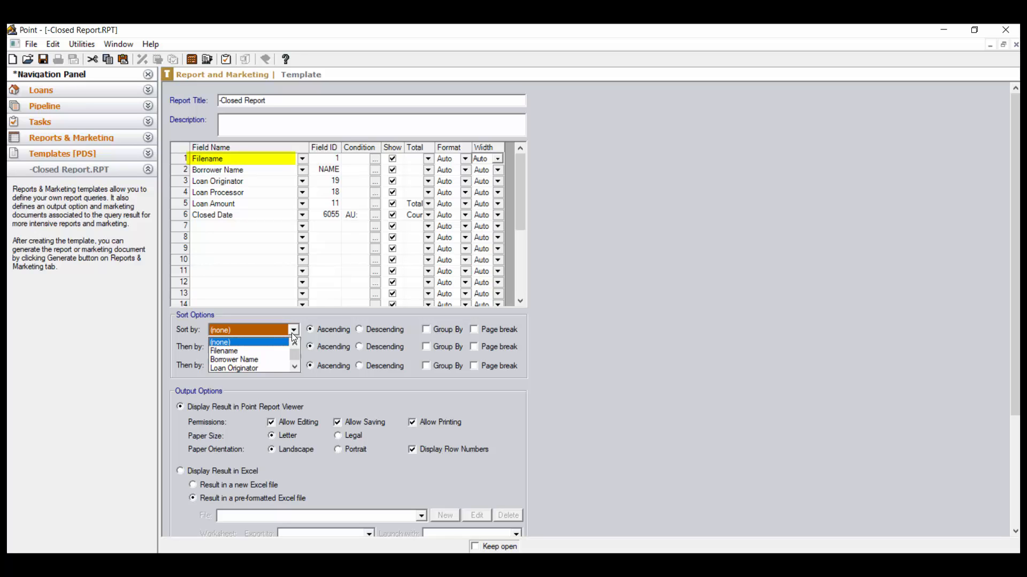
{"action": "left_click", "coordinate": [285, 368]}
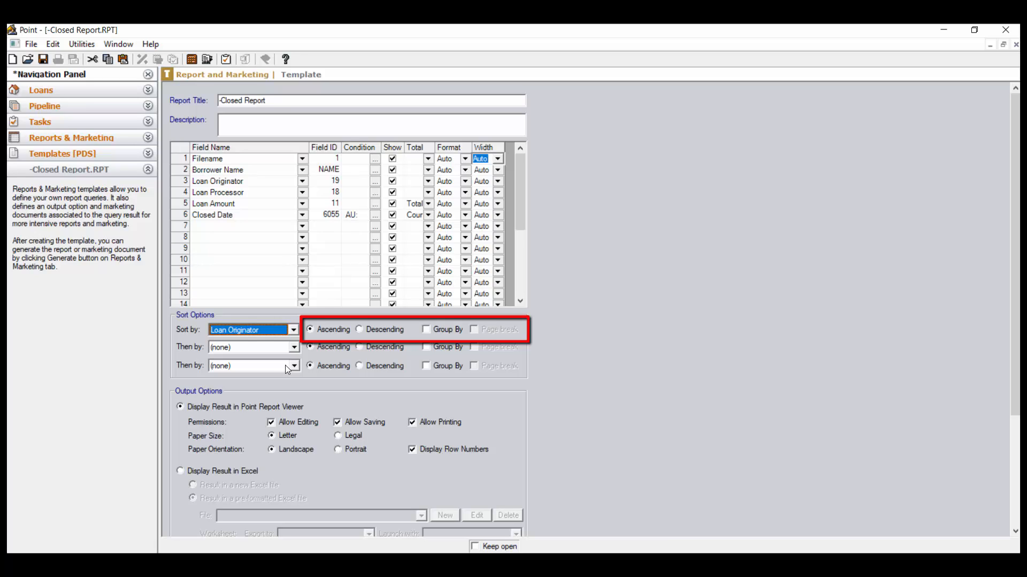
{"action": "left_click", "coordinate": [426, 329]}
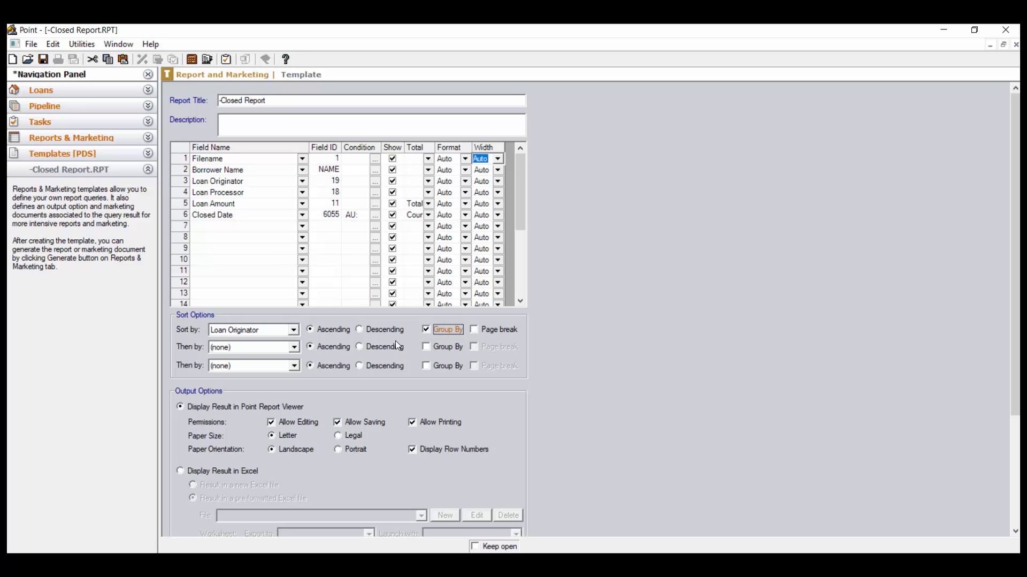
{"action": "left_click", "coordinate": [295, 348]}
{"action": "left_click", "coordinate": [295, 347]}
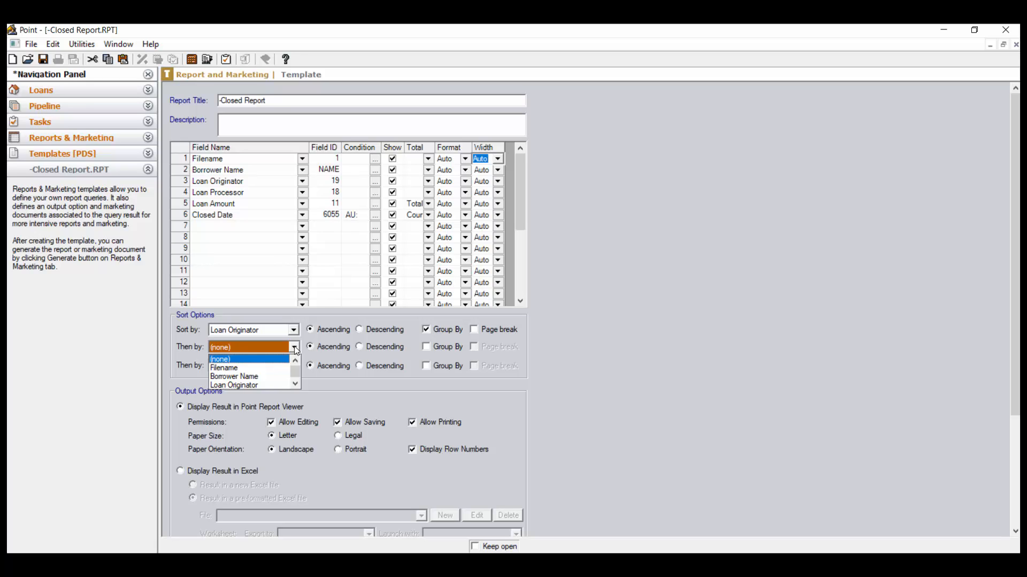
{"action": "left_click", "coordinate": [295, 348]}
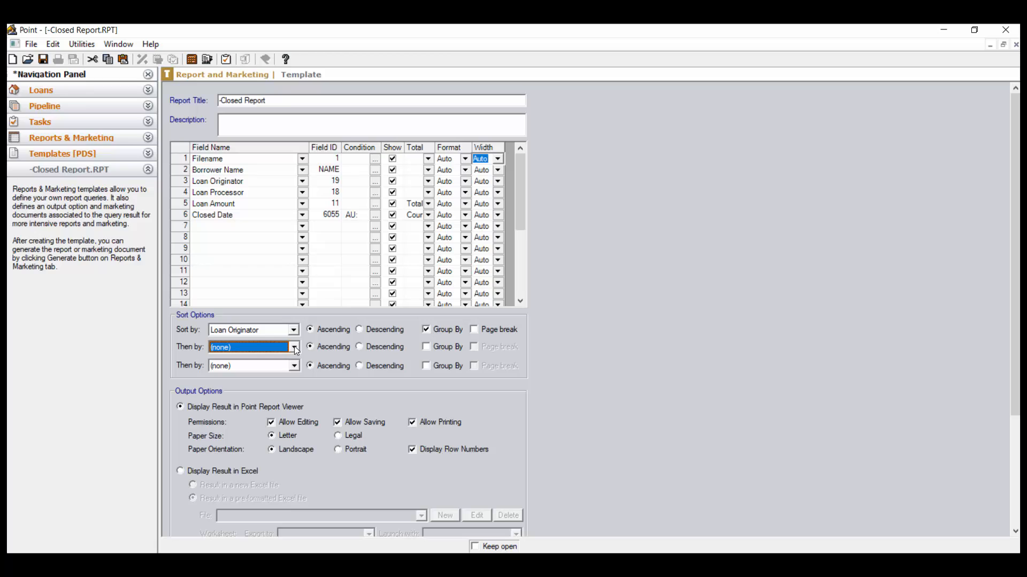
Try displaying the report result in a new Excel file, and return the output to the Point Report Viewer
{"action": "scroll", "coordinate": [617, 410], "scroll_direction": "down", "scroll_amount": 2}
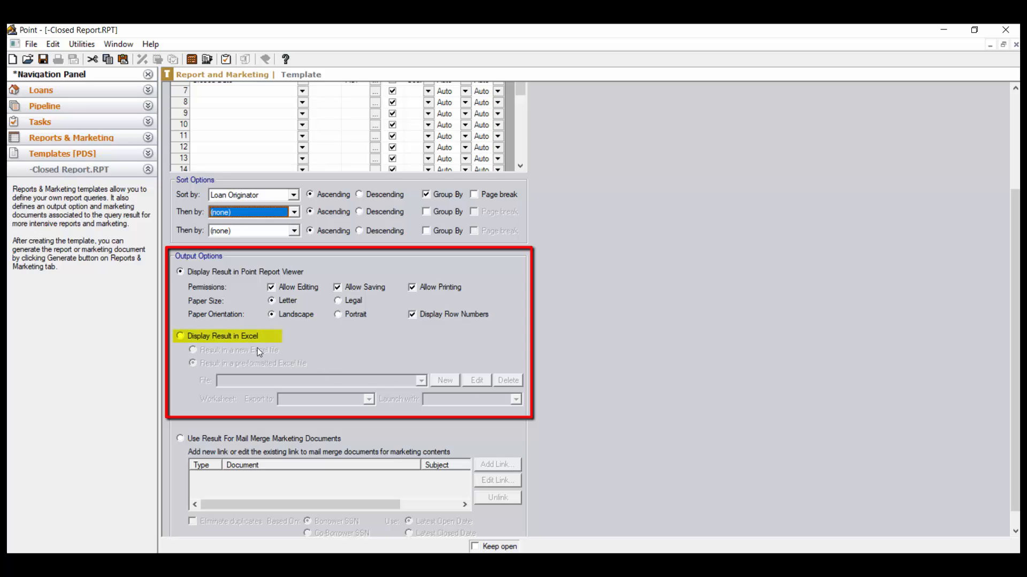
{"action": "left_click", "coordinate": [181, 337]}
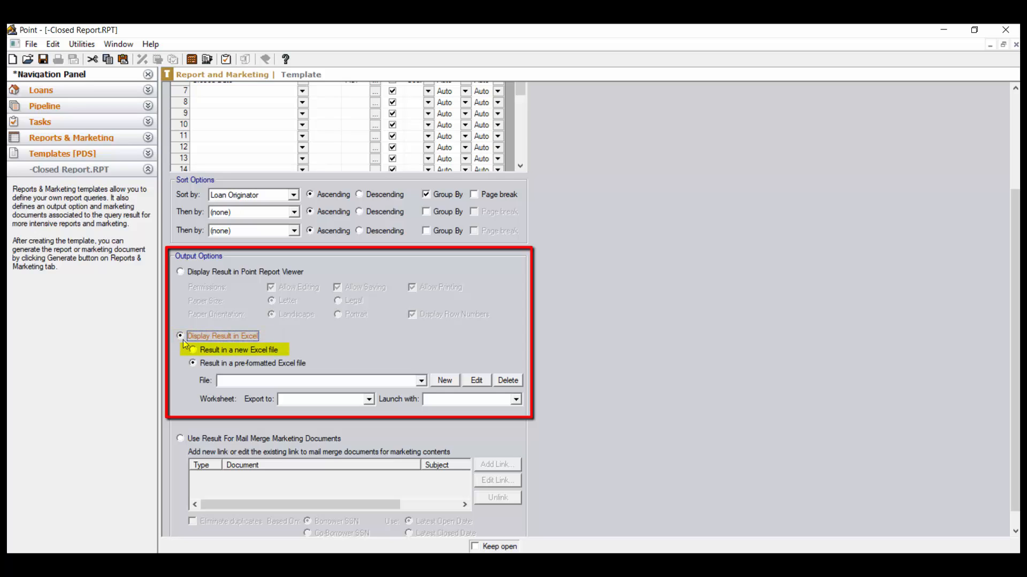
{"action": "left_click", "coordinate": [194, 350]}
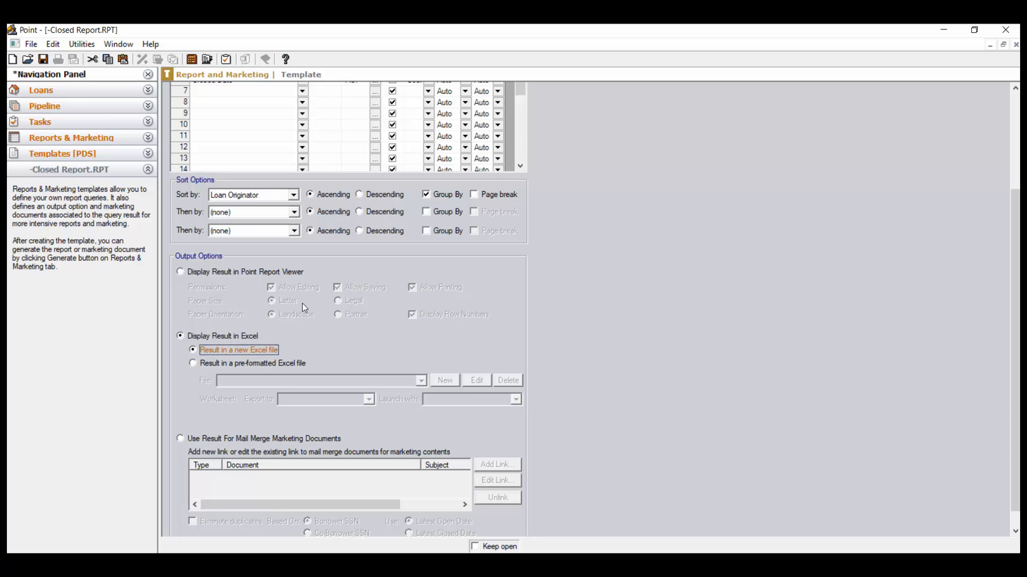
{"action": "left_click", "coordinate": [181, 273]}
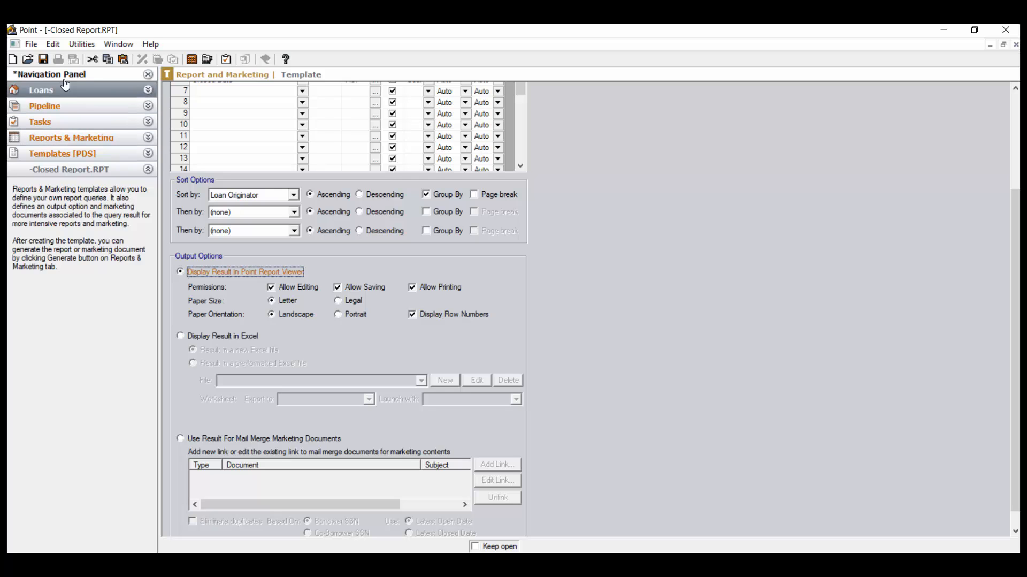
Save the -Closed Report template and close it
{"action": "left_click", "coordinate": [44, 59]}
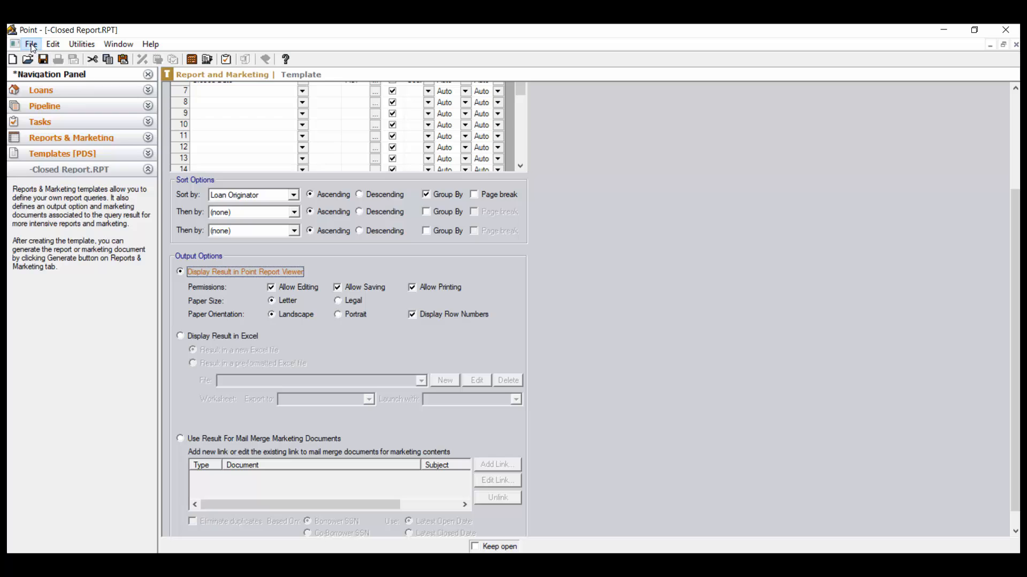
{"action": "left_click", "coordinate": [31, 44]}
{"action": "left_click", "coordinate": [54, 103]}
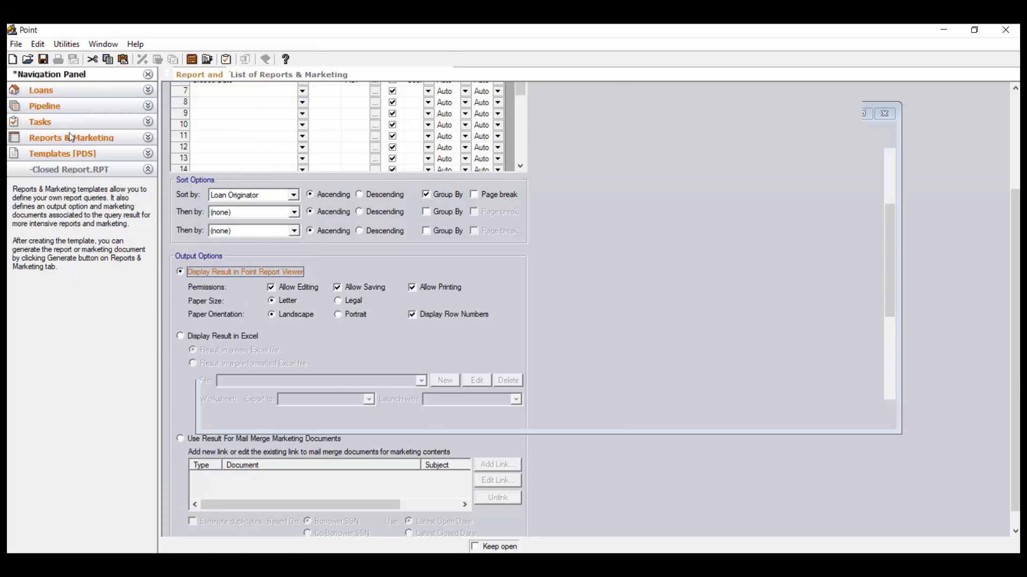
Go to Reports & Marketing and add the Processing, UW Correspondent and Processing Correspondent data folders to the selection
{"action": "left_click", "coordinate": [74, 145]}
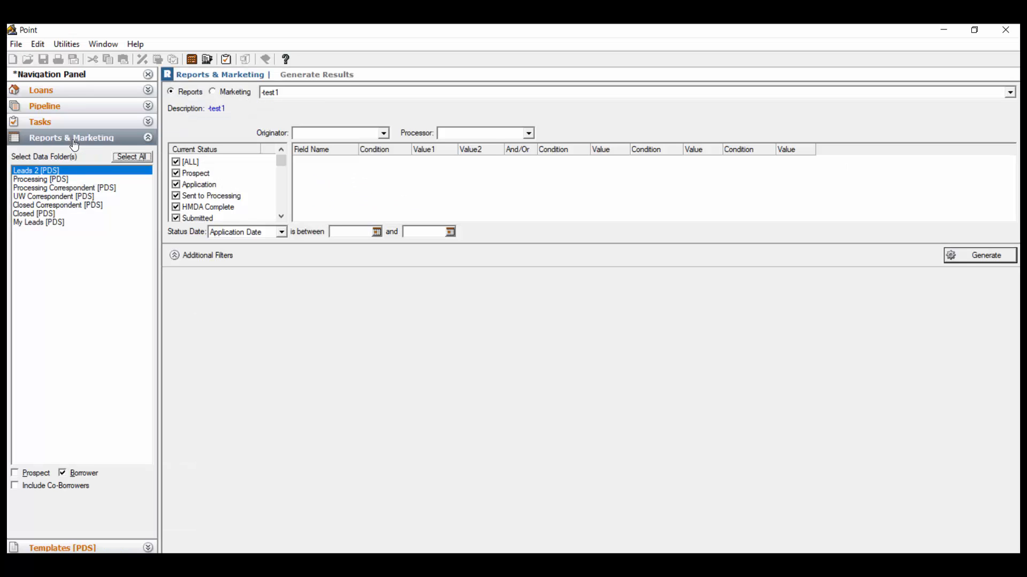
{"action": "left_click", "coordinate": [108, 180], "text": "ctrl"}
{"action": "left_click", "coordinate": [109, 195], "text": "ctrl"}
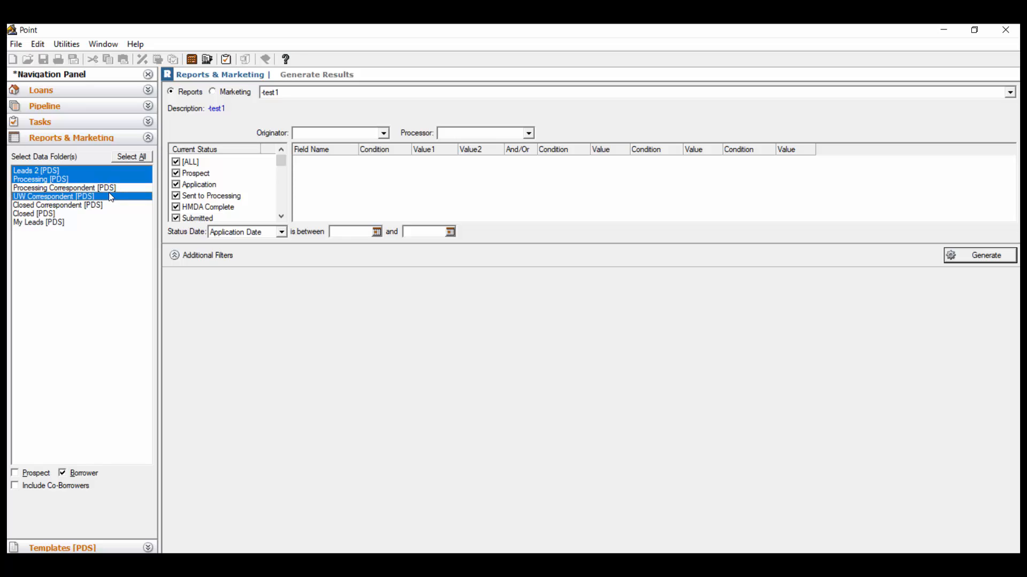
{"action": "left_click", "coordinate": [109, 188], "text": "ctrl"}
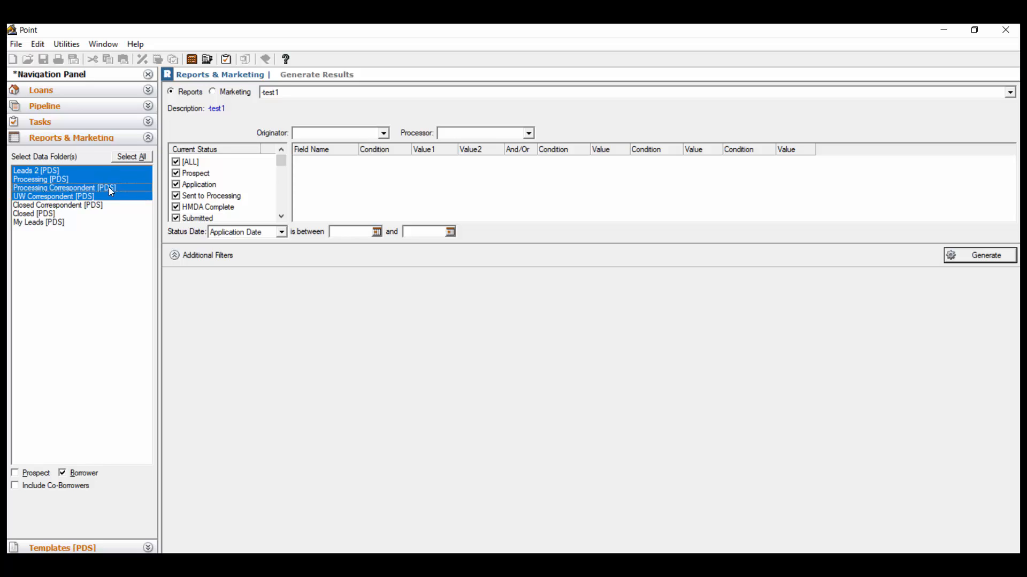
Choose the -Closed Report template as the report to run on the selected data folders
{"action": "left_click", "coordinate": [293, 95]}
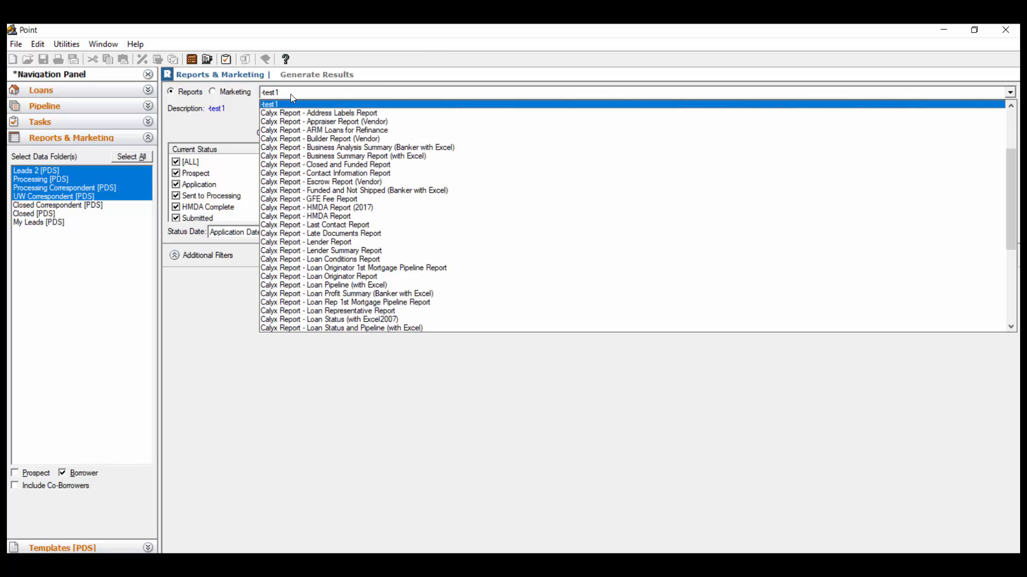
{"action": "scroll", "coordinate": [388, 143], "scroll_direction": "up", "scroll_amount": 4}
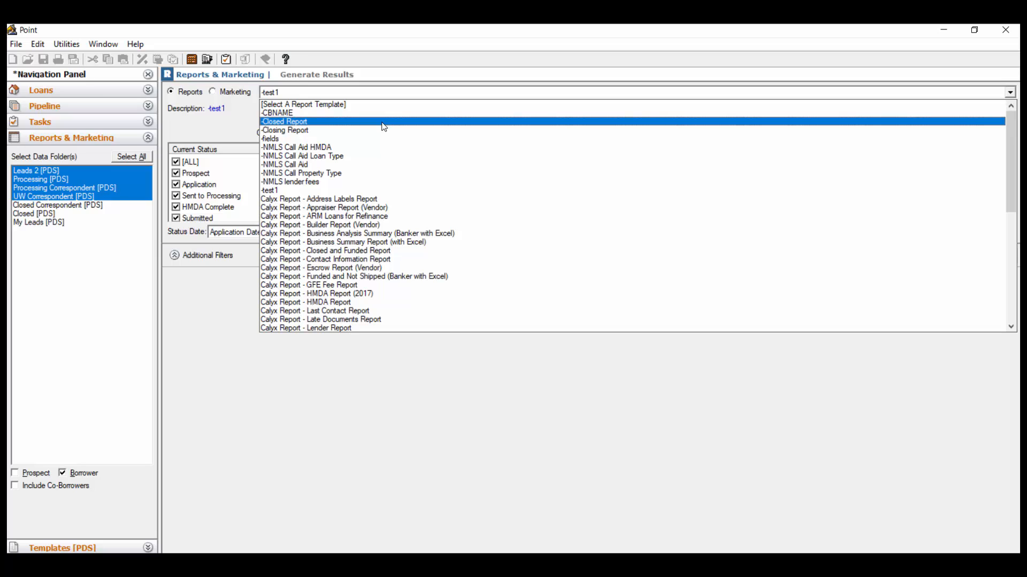
{"action": "left_click", "coordinate": [384, 122]}
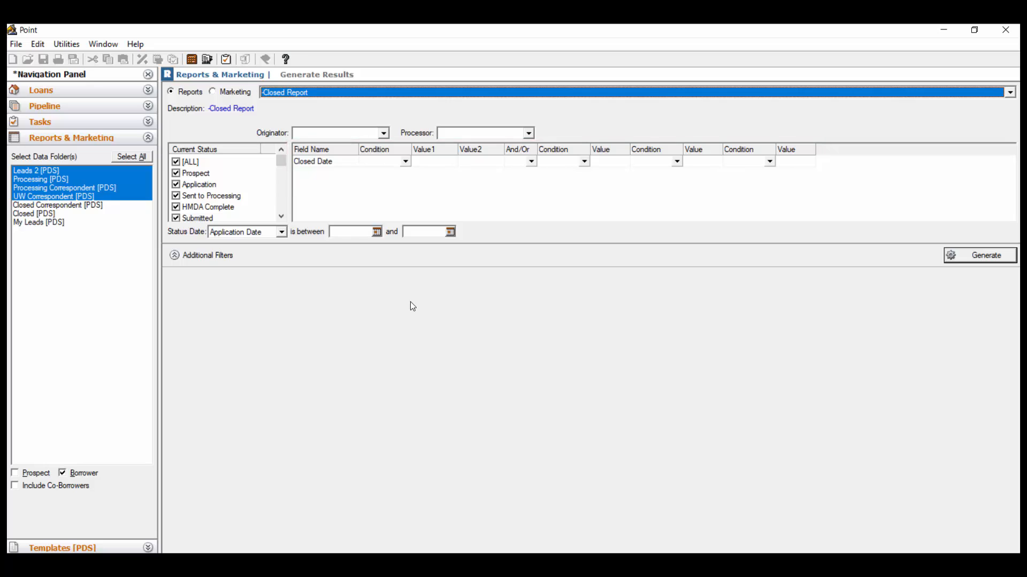
Look through the conditions available for Closed Date, leave the condition blank, and generate the report
{"action": "left_click", "coordinate": [406, 161]}
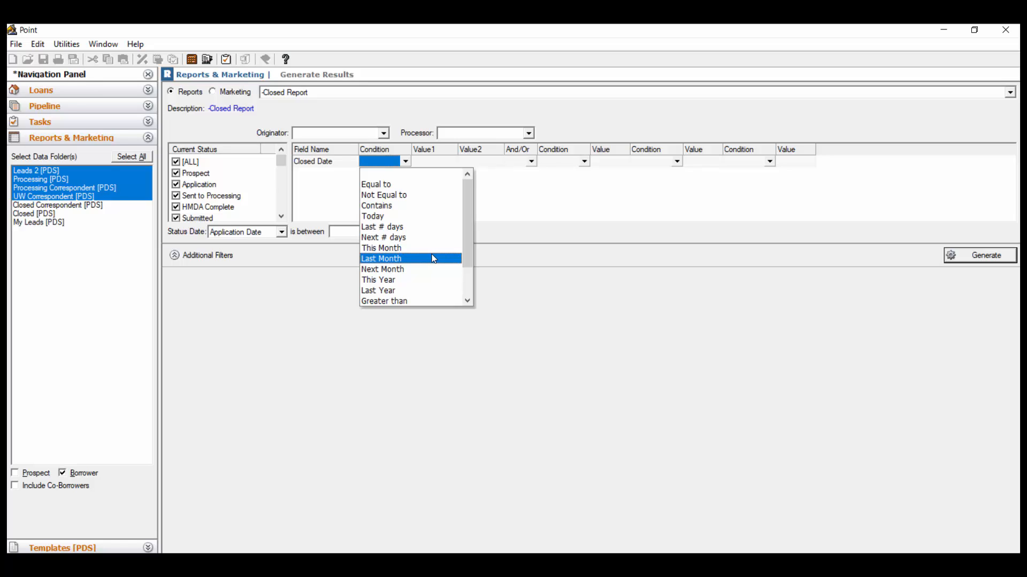
{"action": "left_click", "coordinate": [484, 259]}
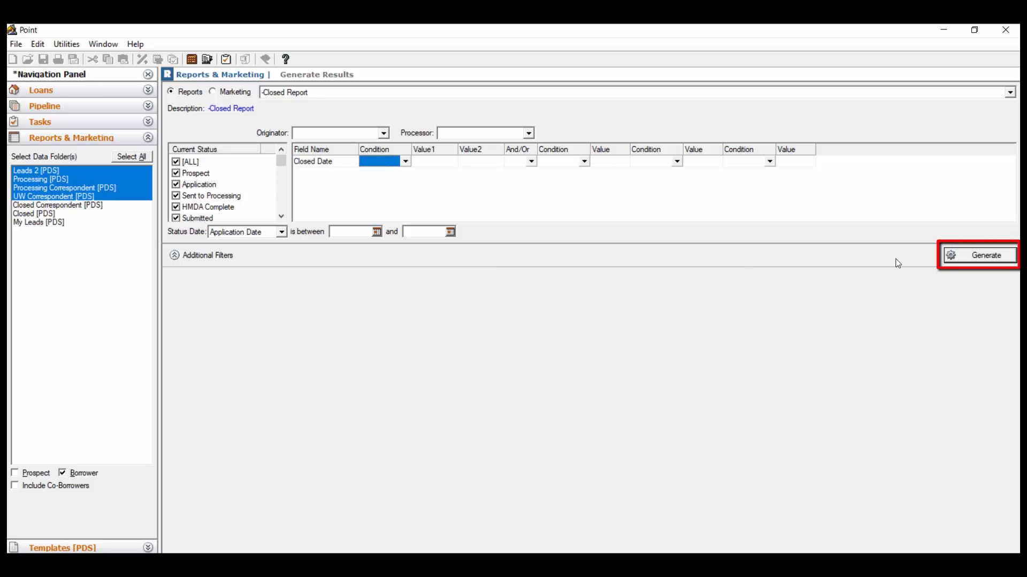
{"action": "left_click", "coordinate": [970, 261]}
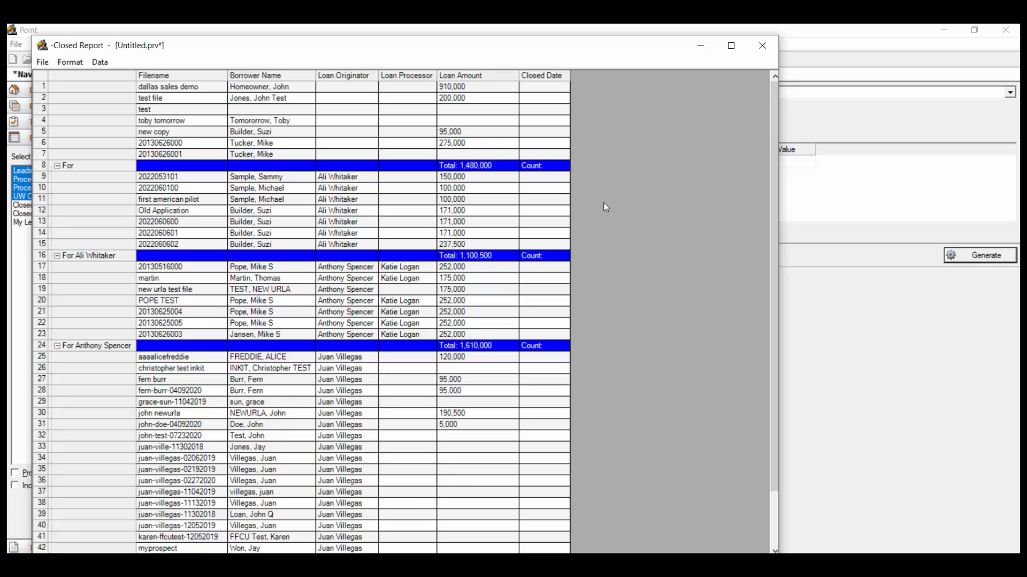
Review the generated Closed Report down to its grand totals and bring up its export format options
{"action": "scroll", "coordinate": [611, 226], "scroll_direction": "down", "scroll_amount": 2}
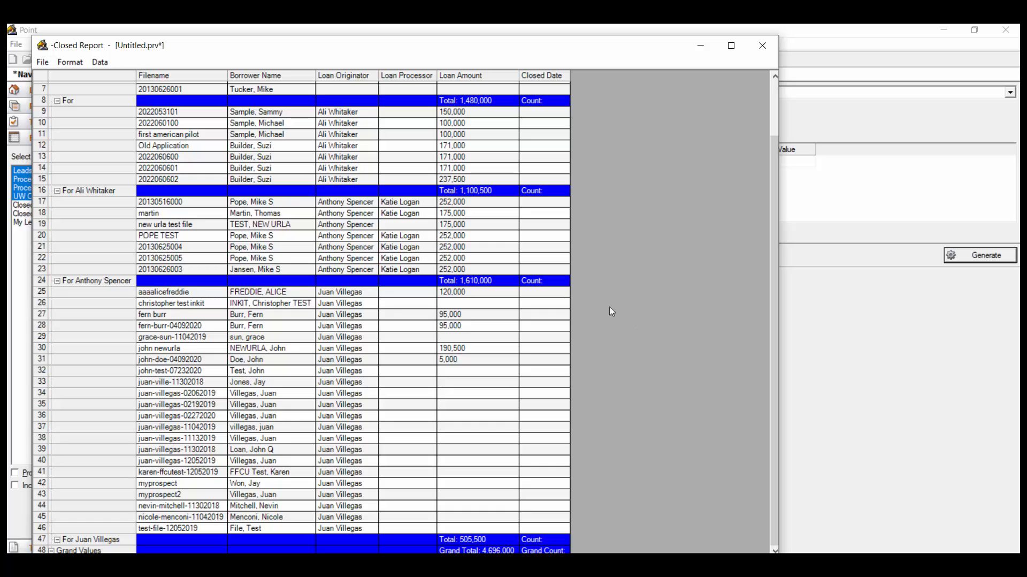
{"action": "left_click", "coordinate": [43, 62]}
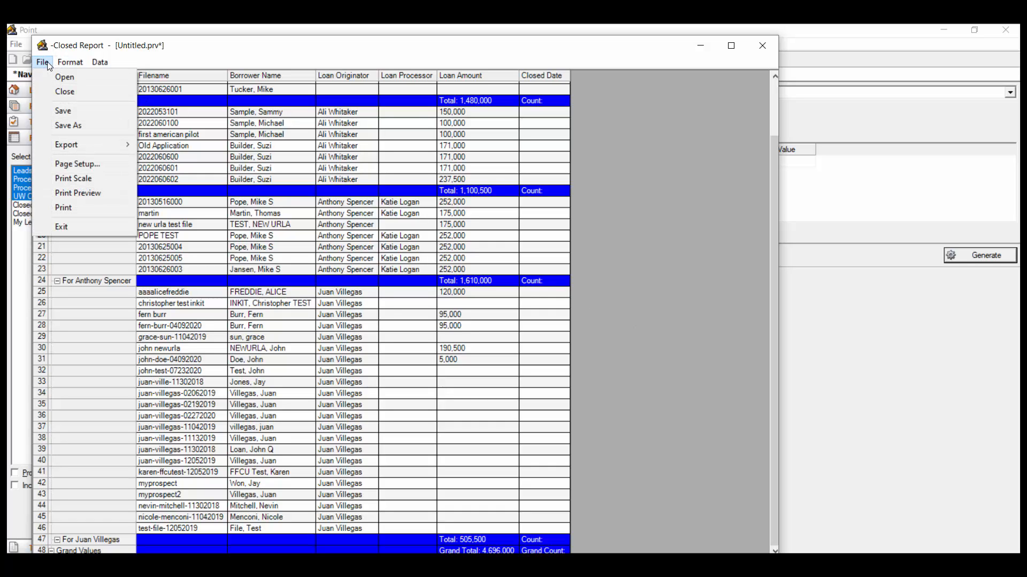
{"action": "mouse_move", "coordinate": [69, 146]}
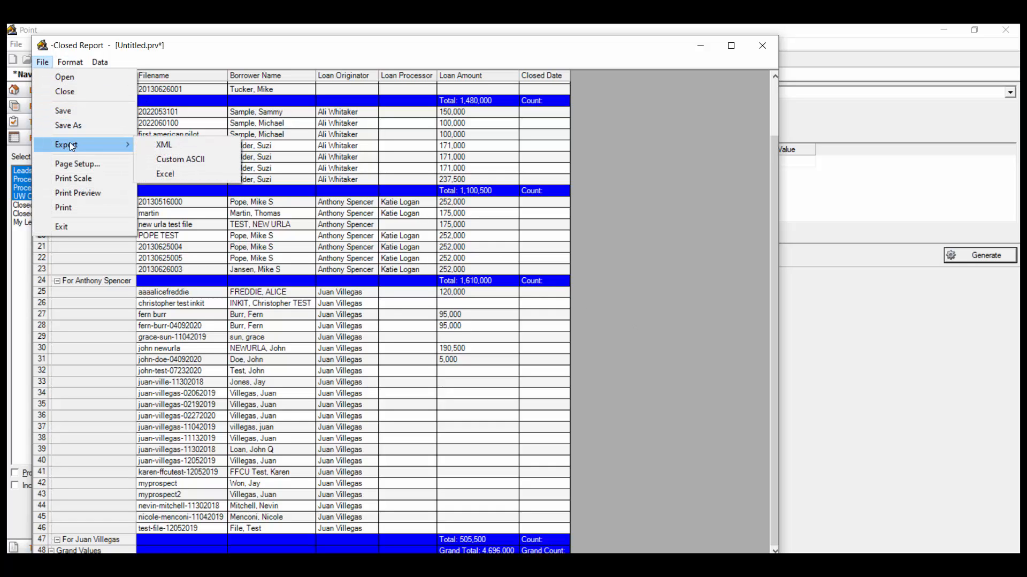